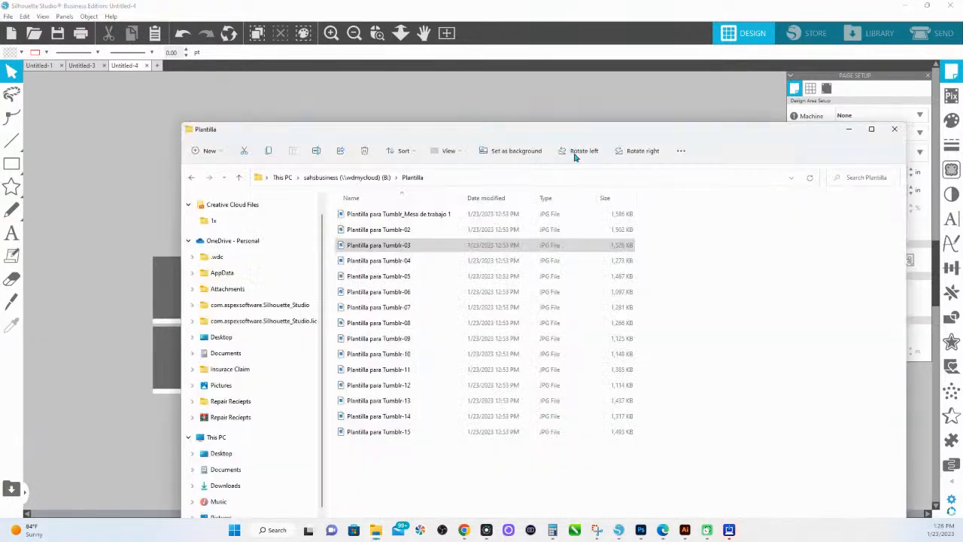
# Place the Plantilla para Tumblr-03 image from the Plantilla folder on the empty area above the grey template rectangles.
pyautogui.moveTo(537, 134); pyautogui.dragTo(432, 73)
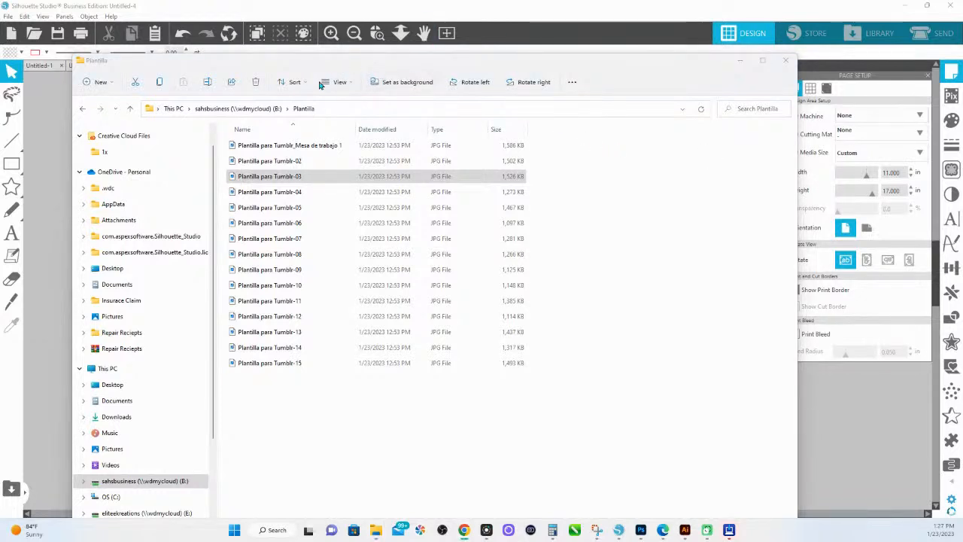
pyautogui.moveTo(296, 60); pyautogui.dragTo(707, 164)
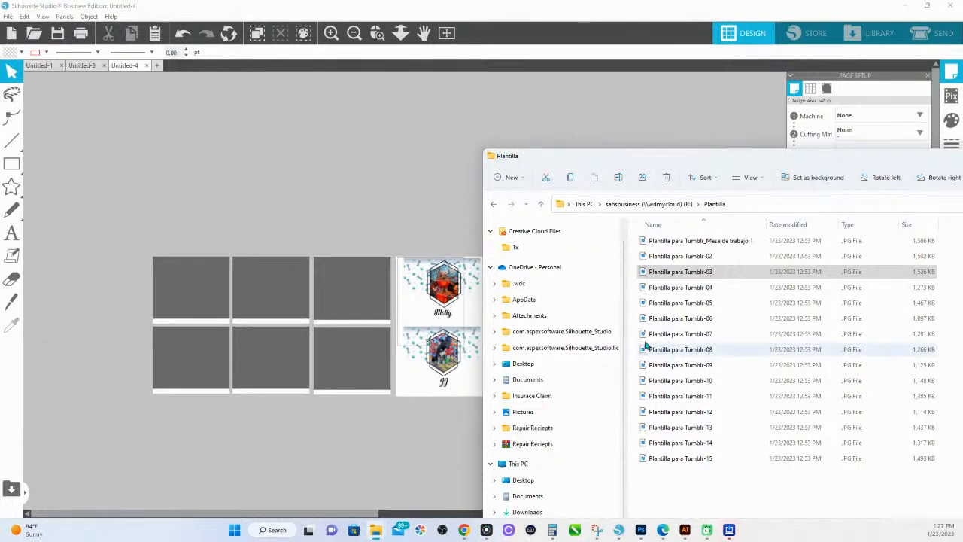
pyautogui.moveTo(692, 275); pyautogui.dragTo(369, 150)
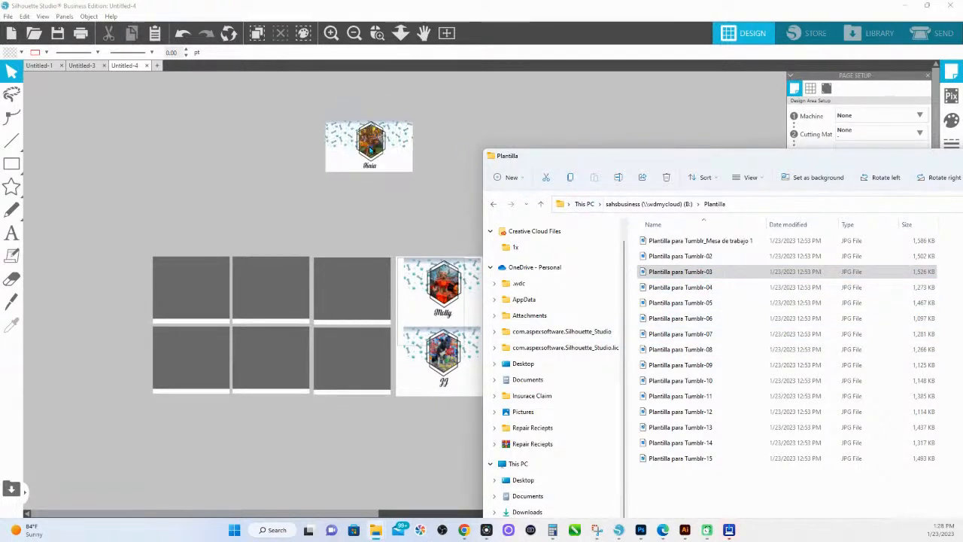
pyautogui.click(421, 122)
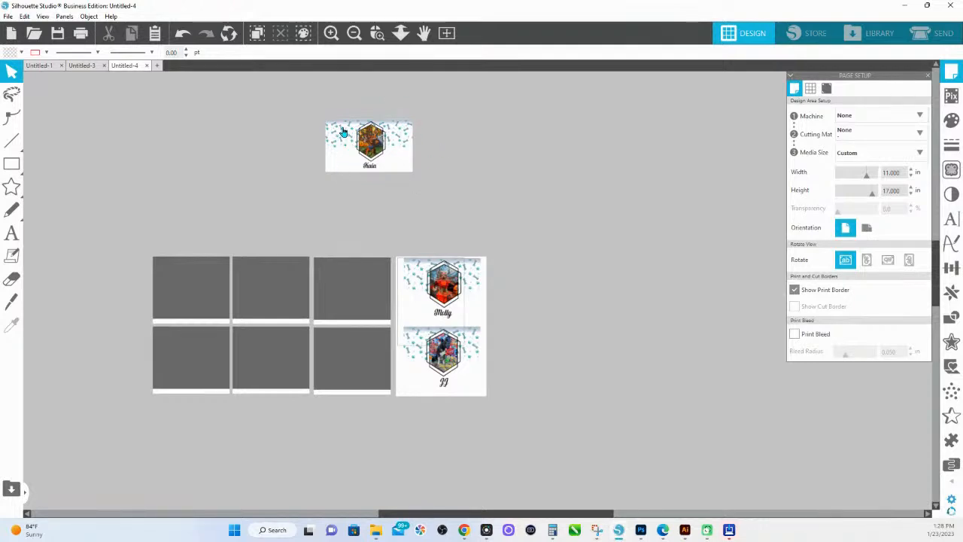
pyautogui.click(376, 33)
pyautogui.moveTo(304, 103); pyautogui.dragTo(505, 217)
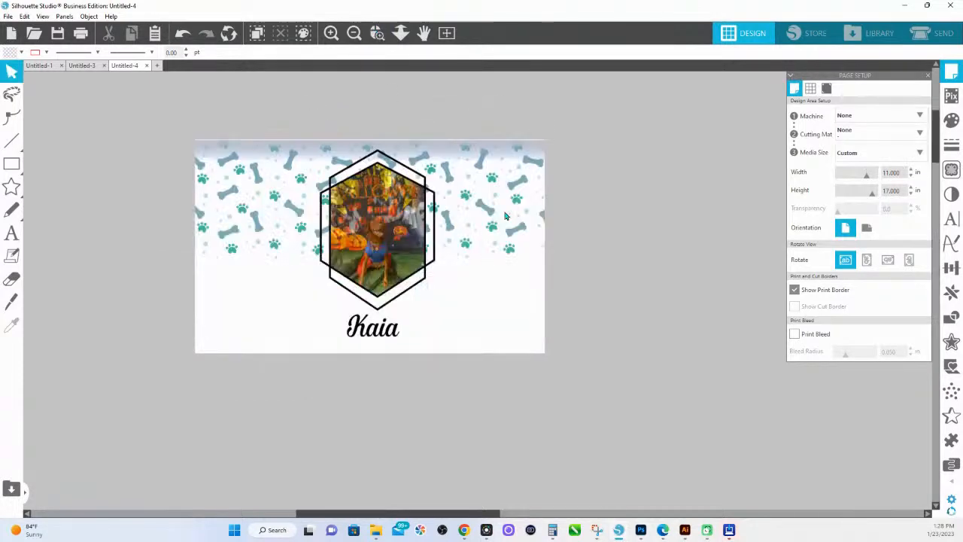
# Draw a rectangle over the placed image's upper edge and set its size to 9.35 in wide by 8.15 in high.
pyautogui.moveTo(13, 166)
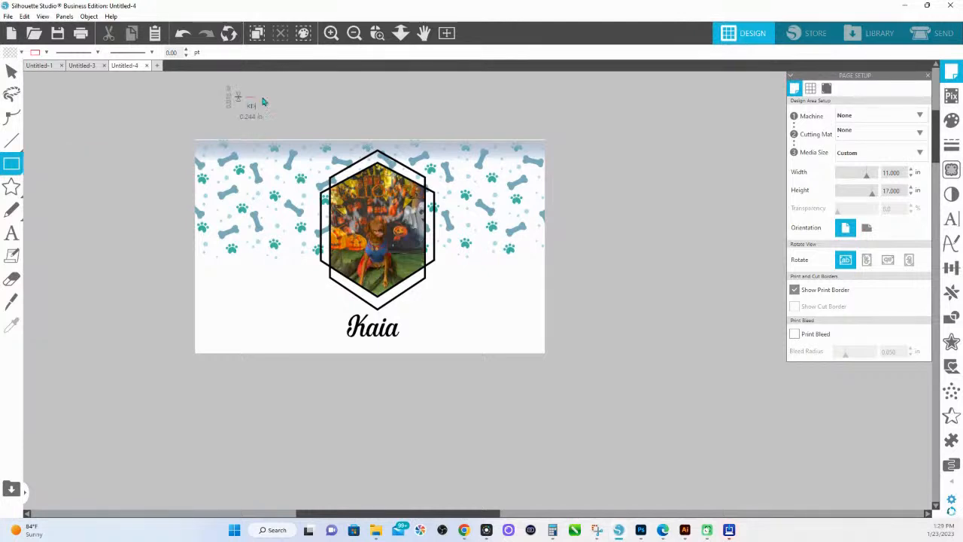
pyautogui.moveTo(263, 101); pyautogui.dragTo(367, 159)
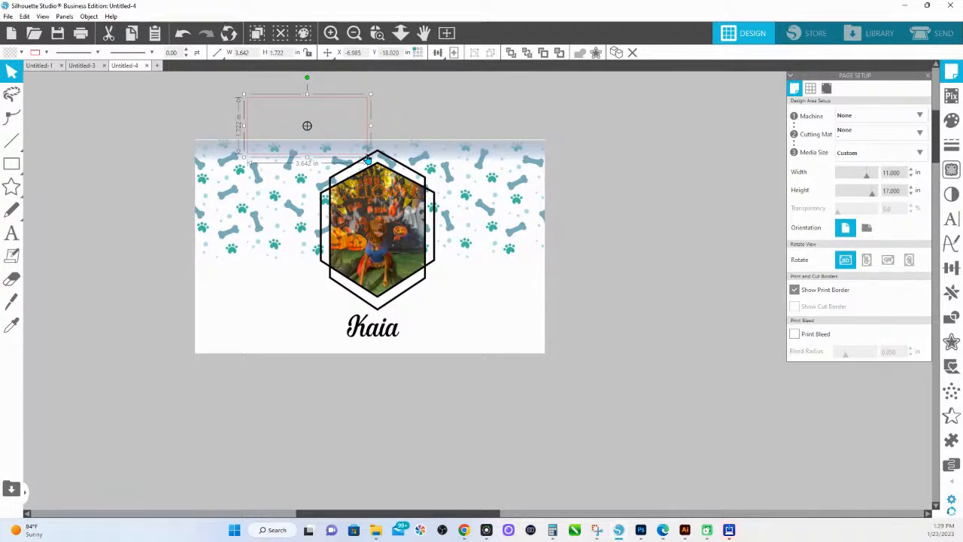
pyautogui.doubleClick(242, 52)
pyautogui.write('9.35')
pyautogui.press('Tab')
pyautogui.write('8.')
pyautogui.press('Return')
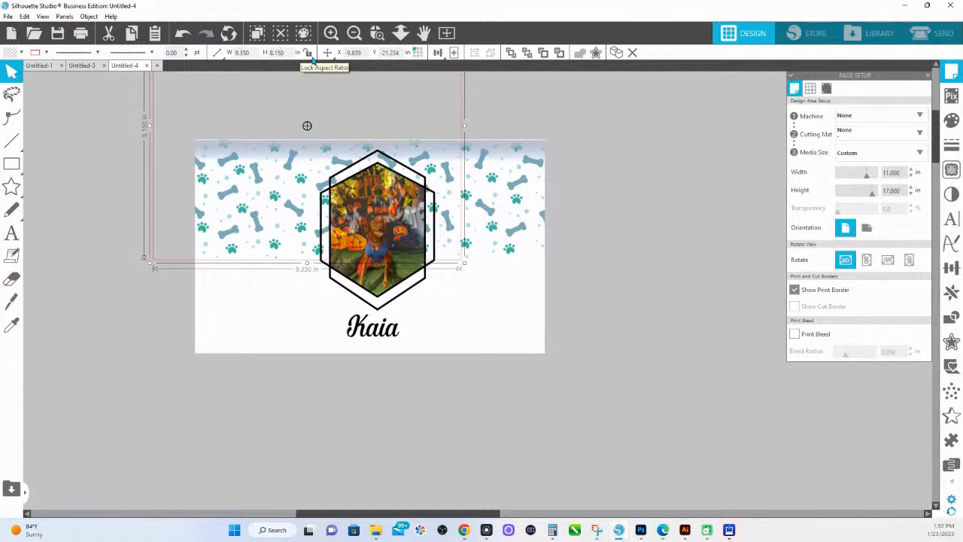
# Move the placed image over the rectangle and enlarge it proportionally to about 13.39 by 8.19 in so it covers the rectangle.
pyautogui.scroll(3, 311, 389)
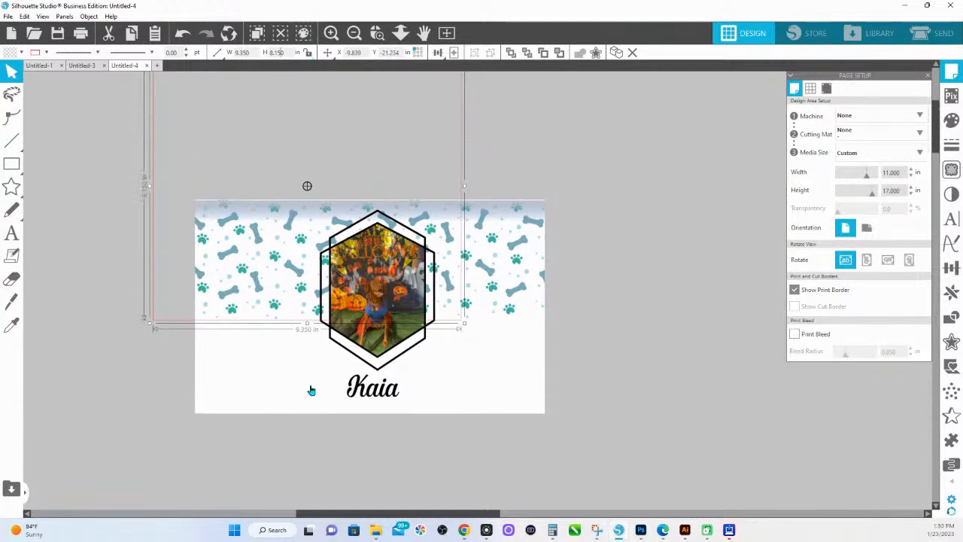
pyautogui.scroll(3, 326, 335)
pyautogui.moveTo(496, 334); pyautogui.dragTo(406, 190)
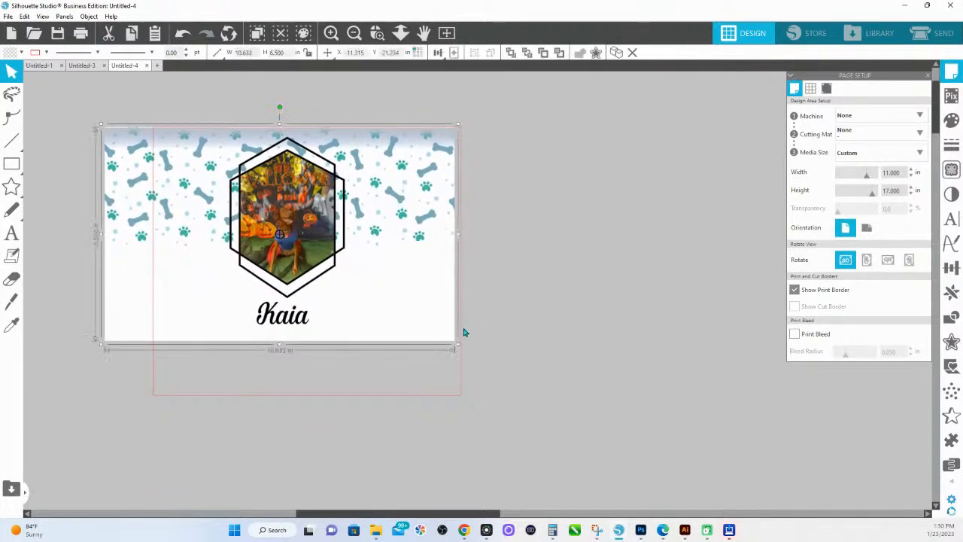
pyautogui.moveTo(457, 346); pyautogui.dragTo(548, 400)
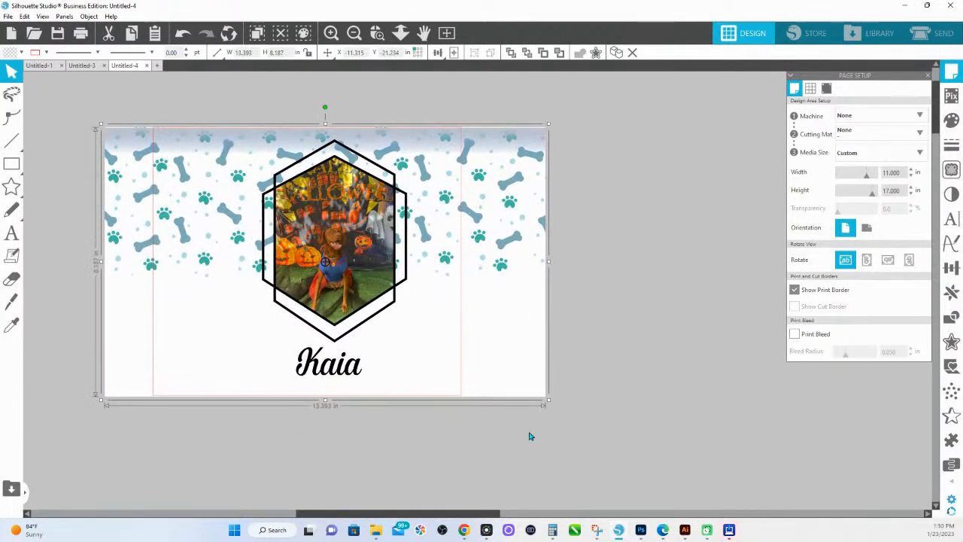
pyautogui.moveTo(523, 301); pyautogui.dragTo(513, 299)
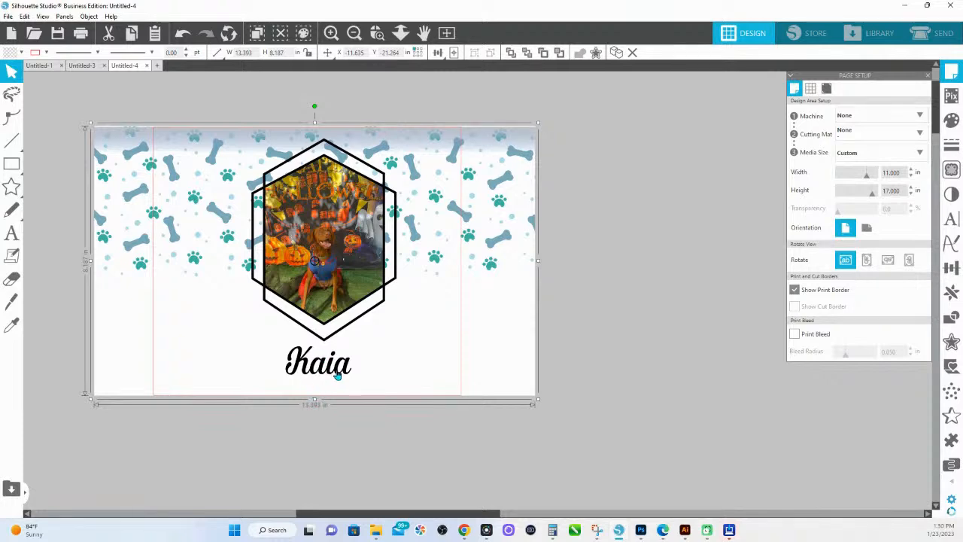
# Move the enlarged image down off the rectangle and place a duplicate of the rectangle beside the original.
pyautogui.hotkey('ctrl', 'z')
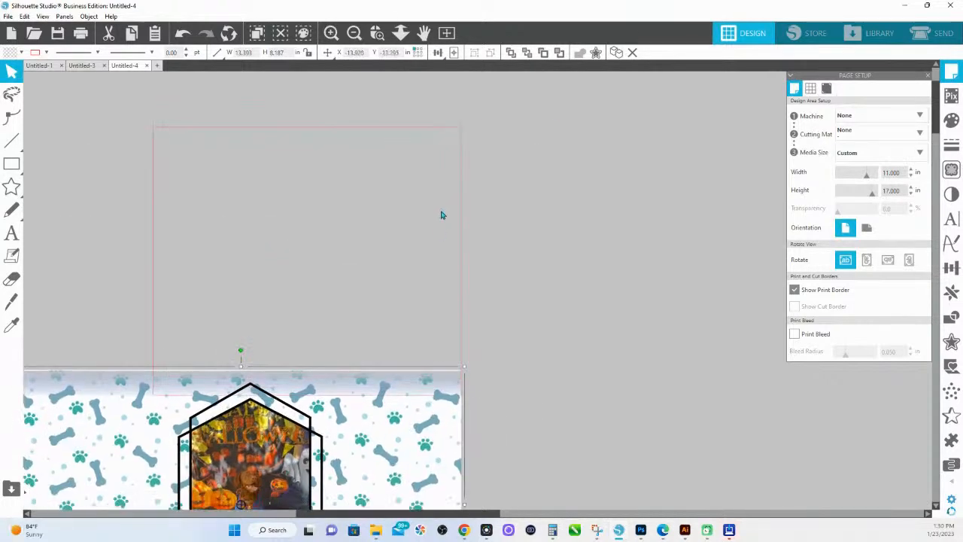
pyautogui.click(440, 128)
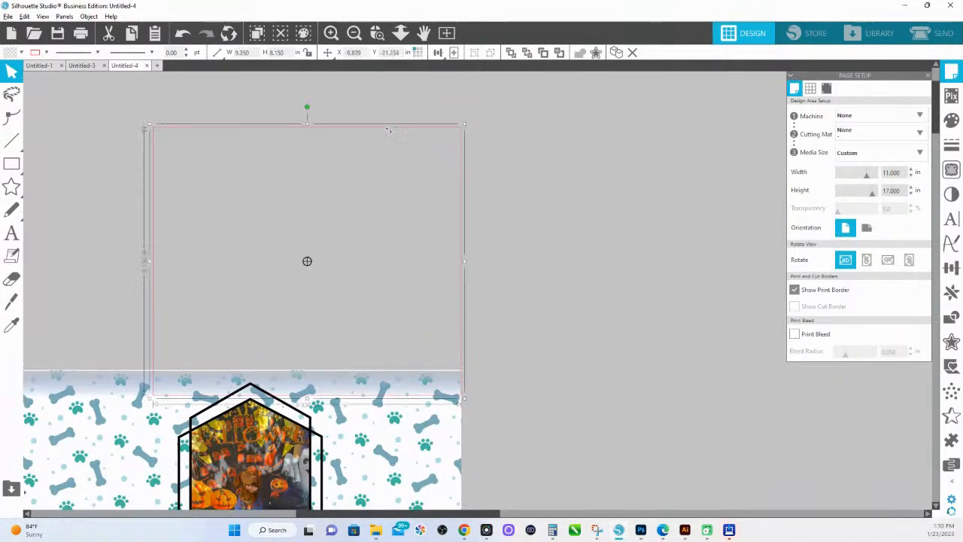
pyautogui.moveTo(389, 132); pyautogui.dragTo(670, 139)
pyautogui.click(496, 306)
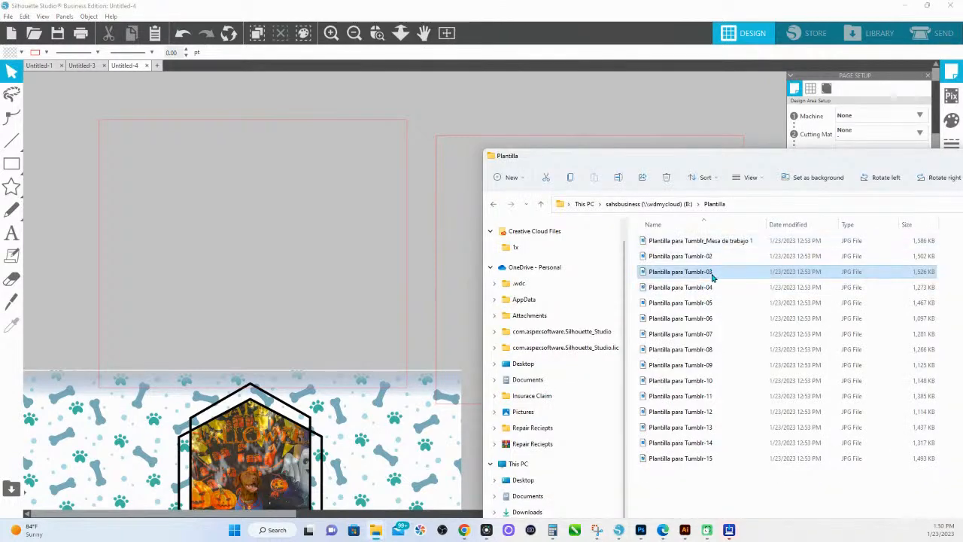
# Fill the left empty rectangle with the Plantilla para Tumblr-03 image from the folder and move it up clear of the loose image.
pyautogui.moveTo(712, 273); pyautogui.dragTo(346, 251)
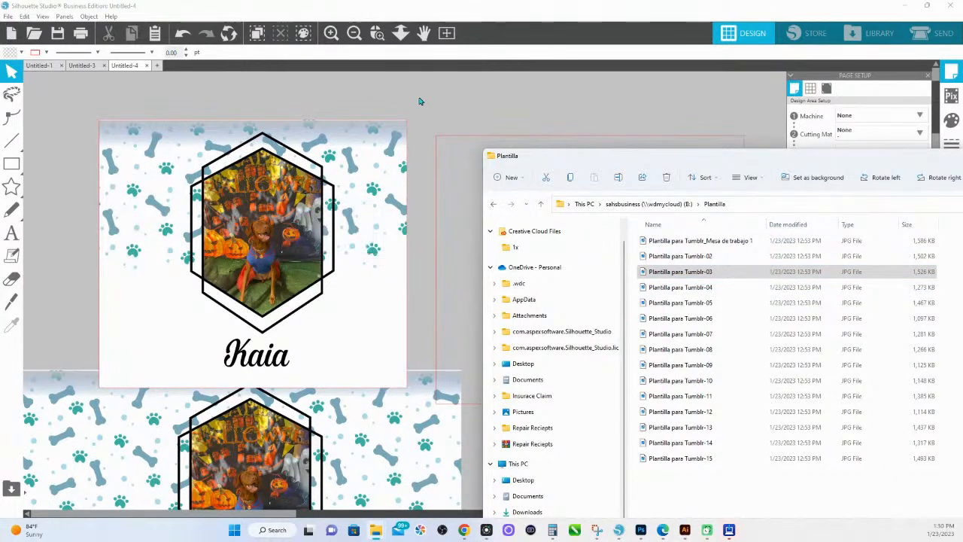
pyautogui.click(400, 32)
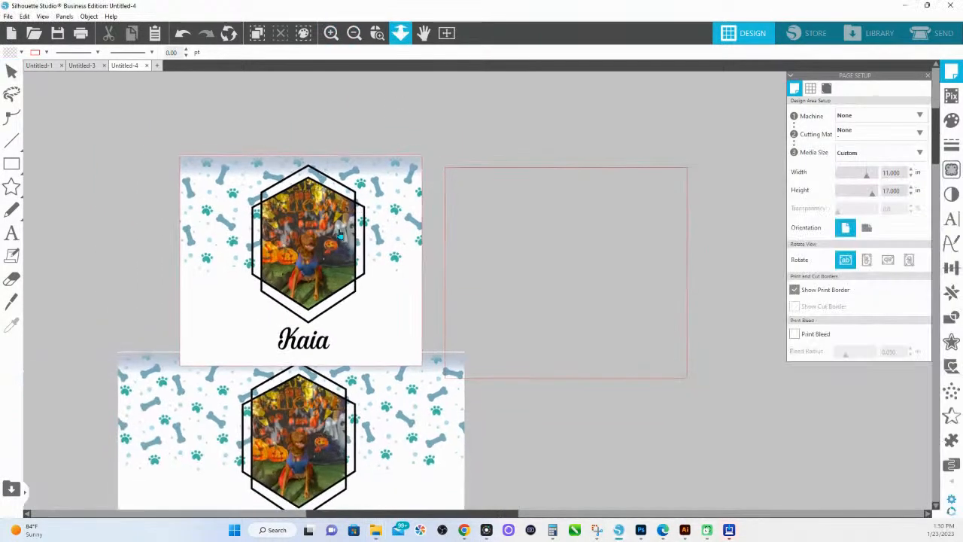
pyautogui.scroll(-1, 339, 234)
pyautogui.click(416, 188)
pyautogui.moveTo(416, 188); pyautogui.dragTo(417, 162)
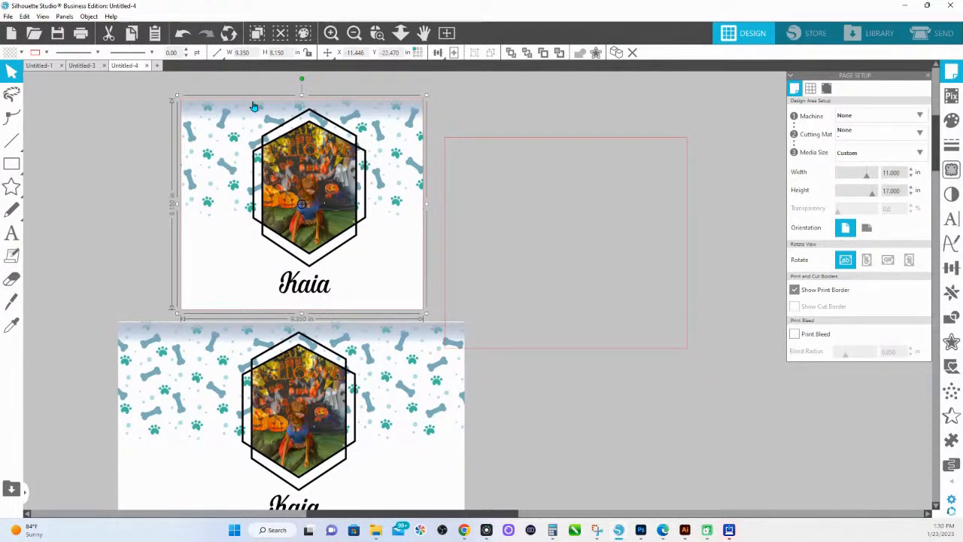
# Show the advanced pattern fill options for the image-filled rectangle and turn on Pan Pattern.
pyautogui.click(952, 121)
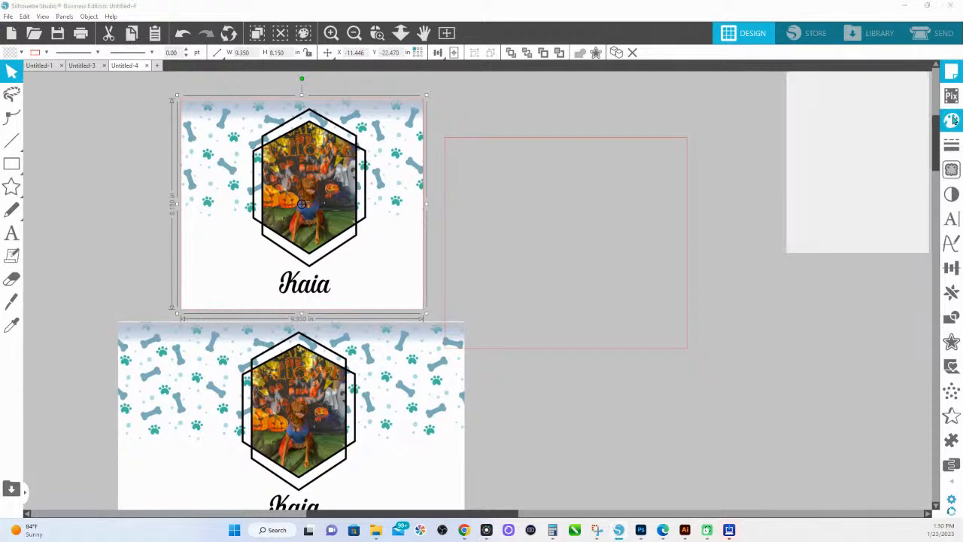
pyautogui.click(826, 89)
pyautogui.click(822, 225)
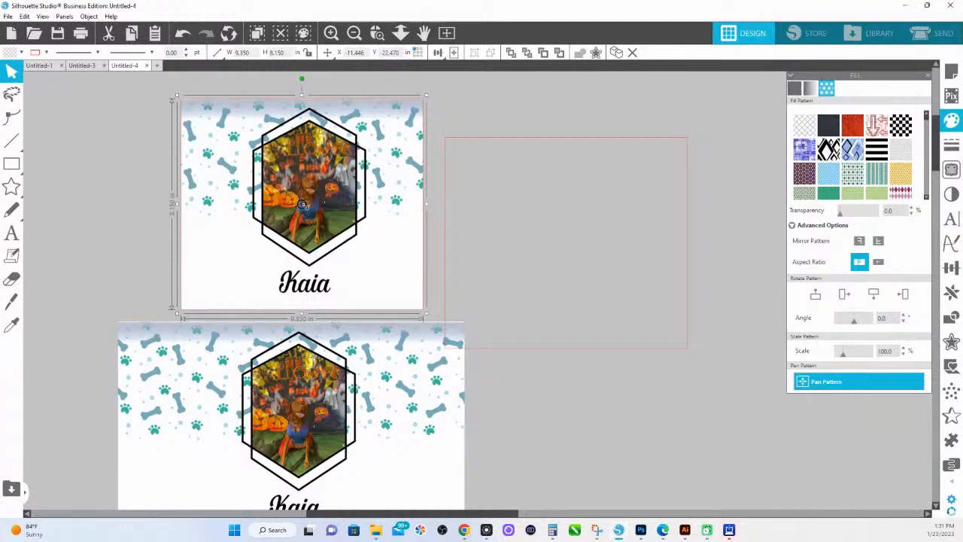
pyautogui.click(485, 108)
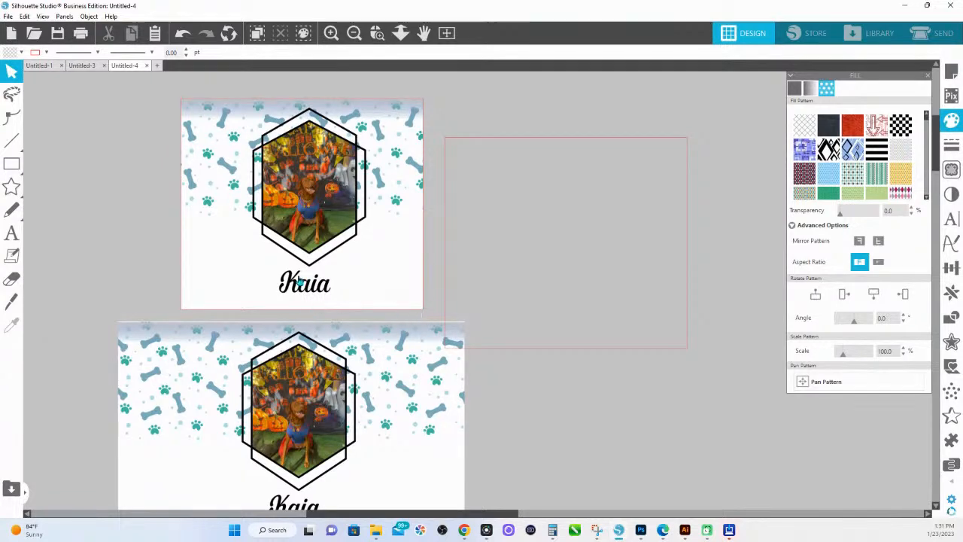
# Move the remaining empty rectangle over the middle of the lower loose image.
pyautogui.scroll(-3, 299, 281)
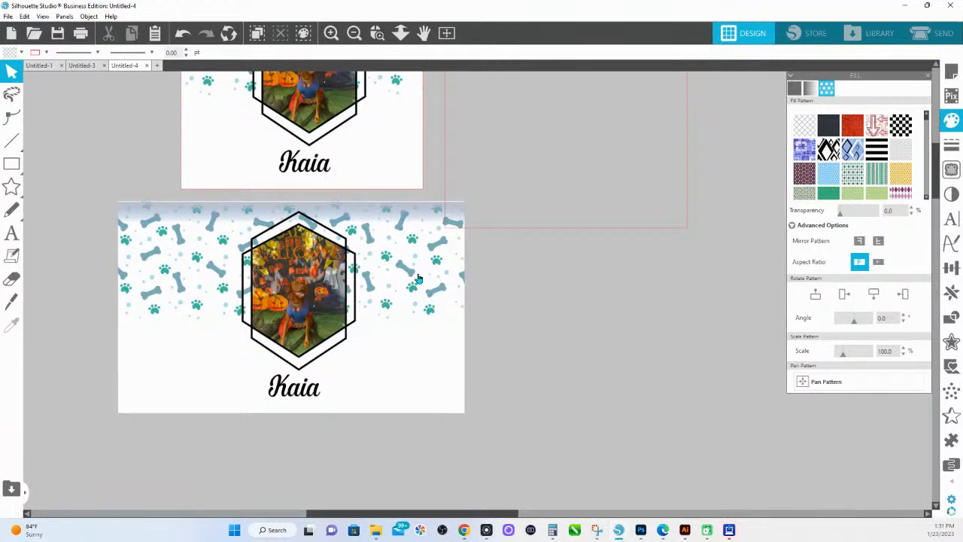
pyautogui.moveTo(545, 233); pyautogui.dragTo(276, 417)
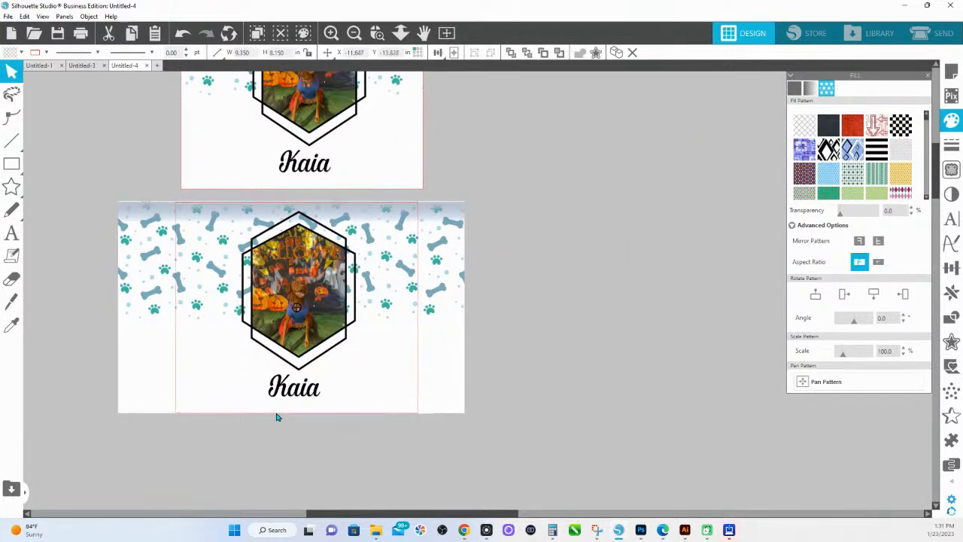
pyautogui.click(451, 416)
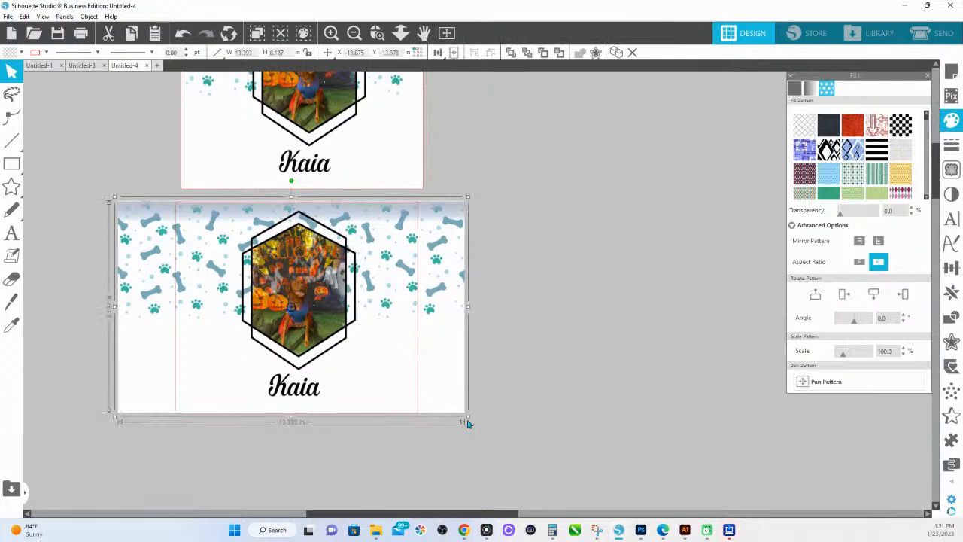
# Align the lower image and the rectangle on their horizontal centres and crop the image to the rectangle.
pyautogui.moveTo(467, 417); pyautogui.dragTo(274, 374)
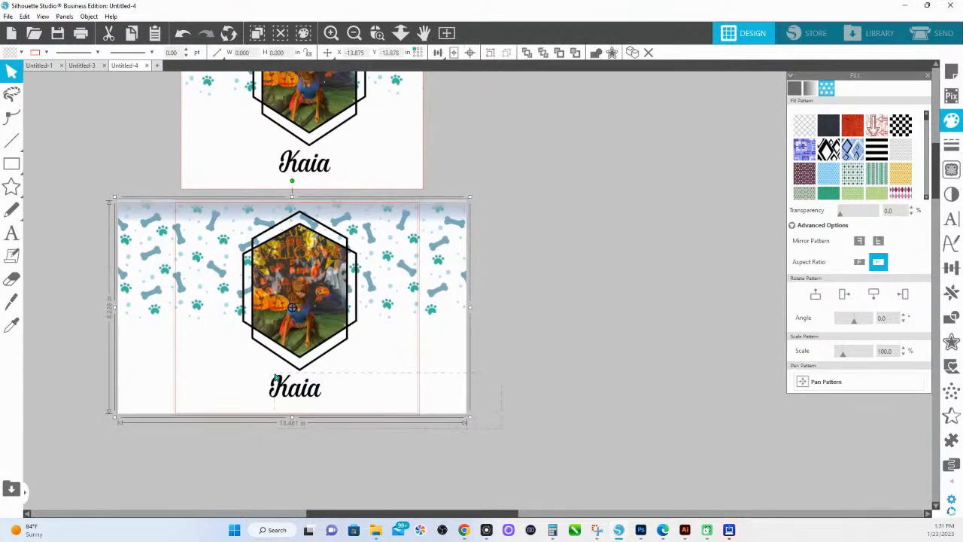
pyautogui.click(436, 53)
pyautogui.click(452, 67)
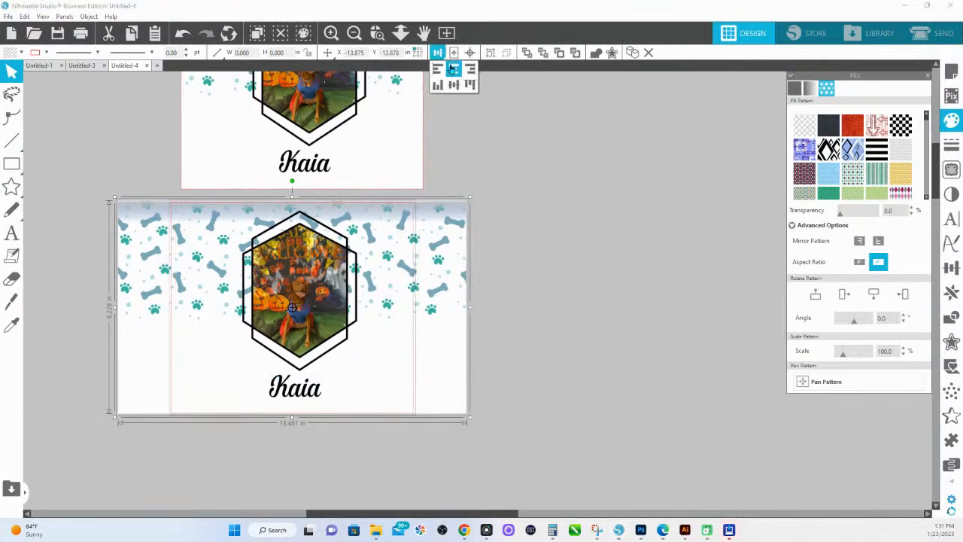
pyautogui.click(949, 316)
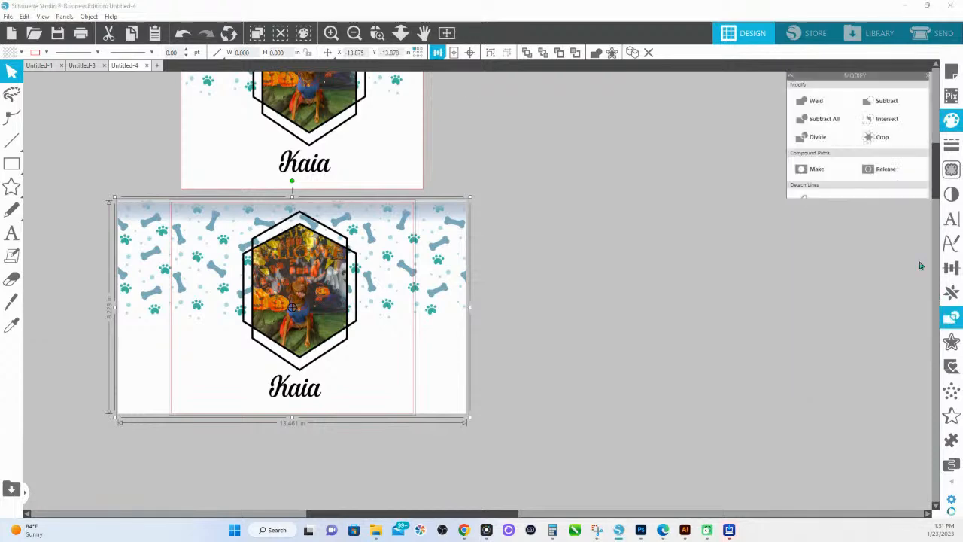
pyautogui.click(880, 137)
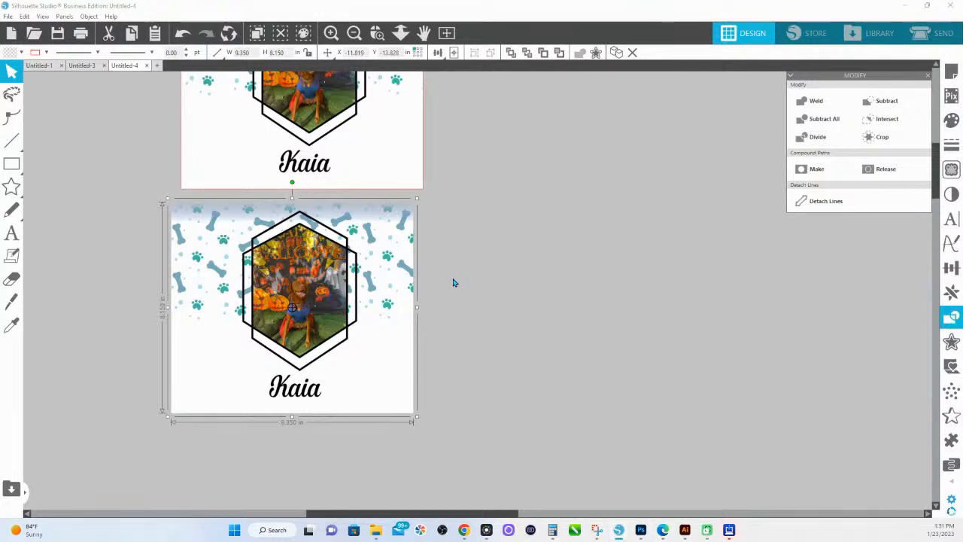
# Fill the upper grey rectangle of the third template column with the Plantilla para Tumblr-03 image from the folder.
pyautogui.scroll(-1, 418, 263)
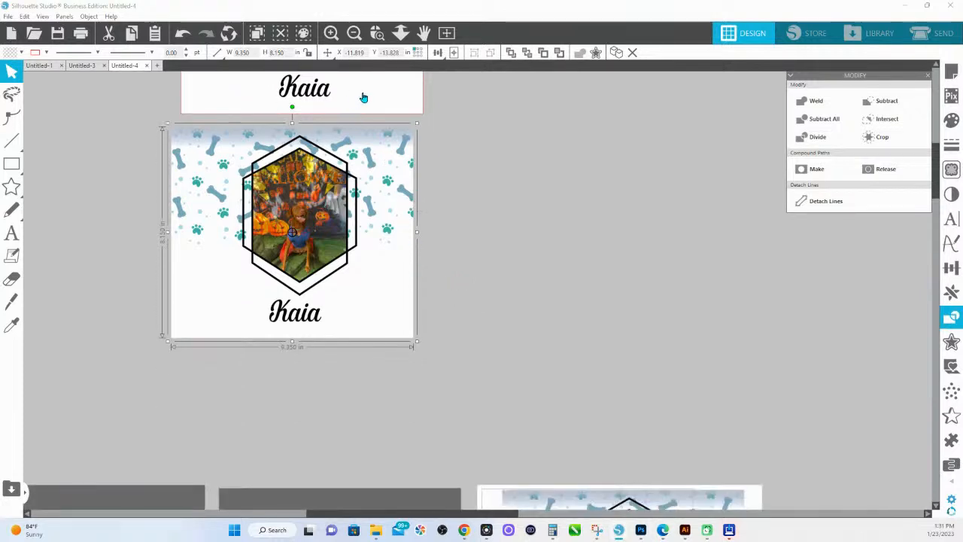
pyautogui.click(400, 33)
pyautogui.moveTo(451, 151); pyautogui.dragTo(502, 286)
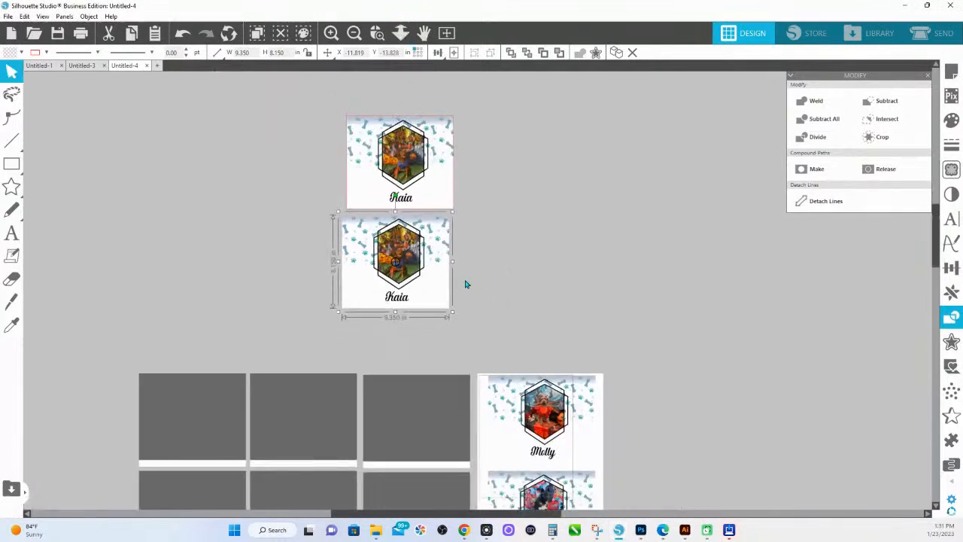
pyautogui.scroll(-2, 465, 284)
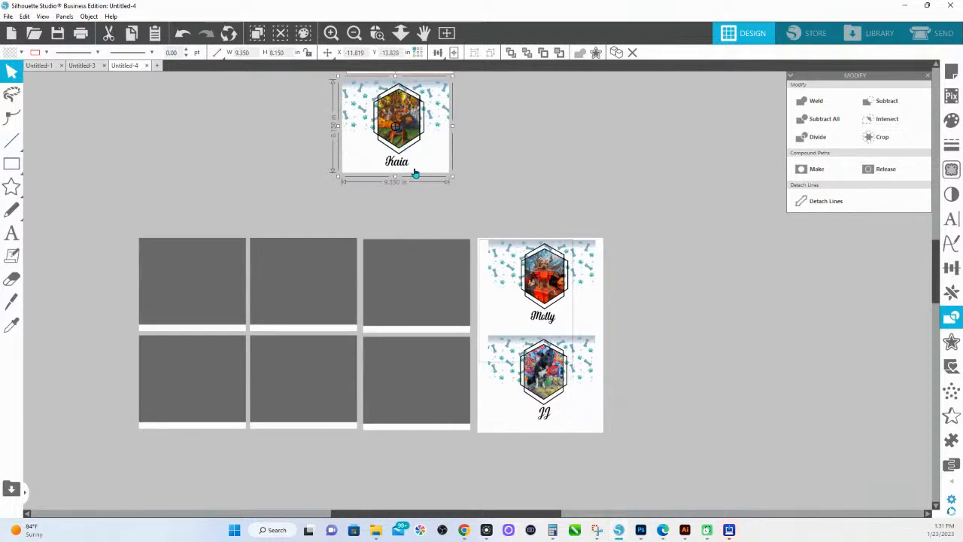
pyautogui.click(416, 336)
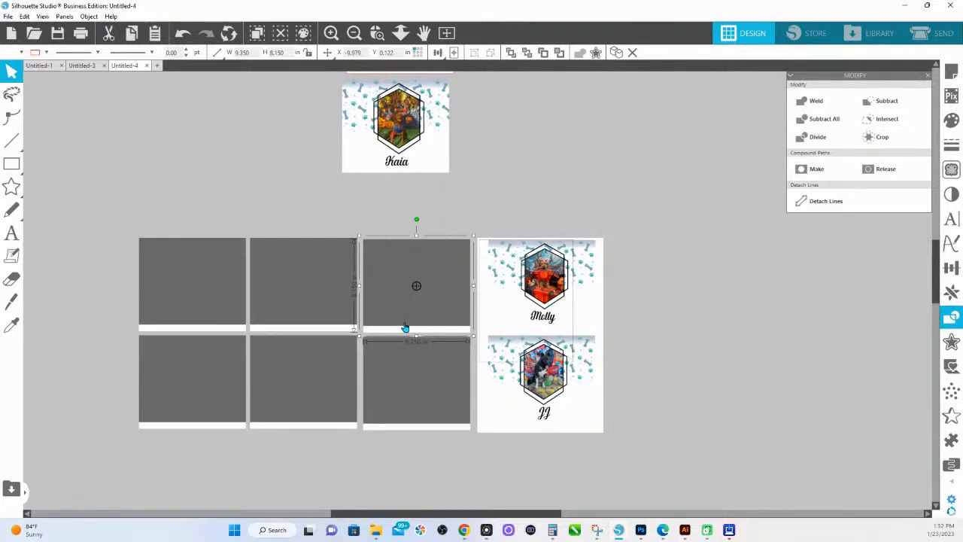
pyautogui.click(376, 529)
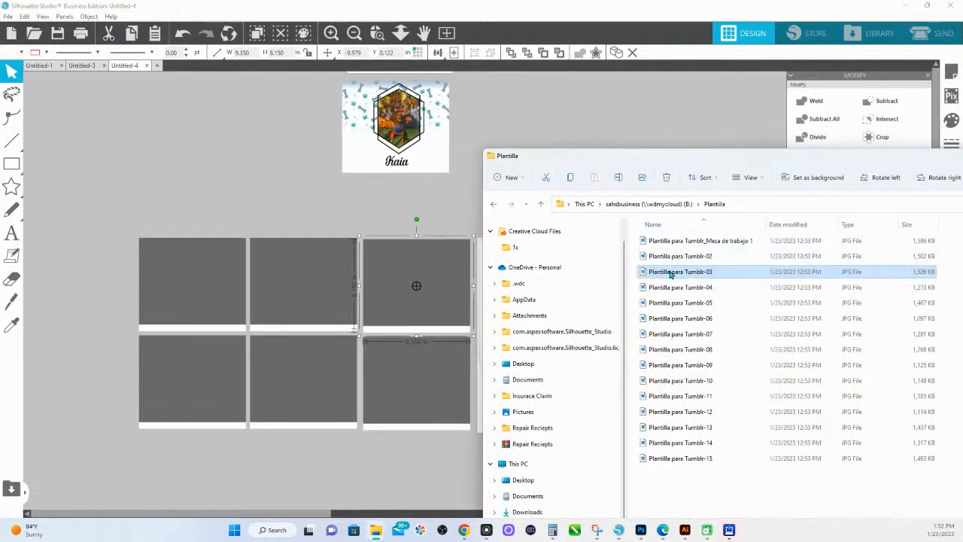
pyautogui.moveTo(670, 274); pyautogui.dragTo(439, 286)
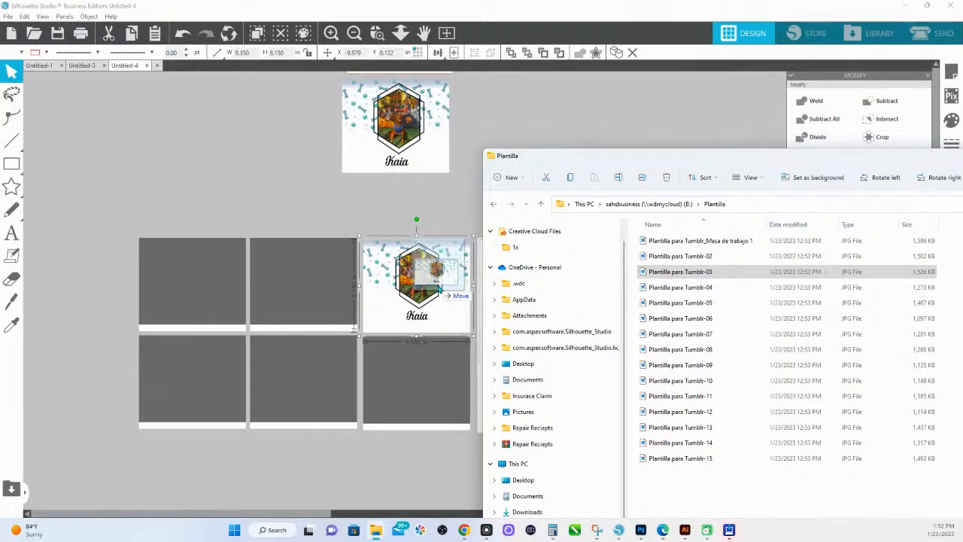
pyautogui.moveTo(438, 286); pyautogui.dragTo(439, 286)
pyautogui.moveTo(439, 287); pyautogui.dragTo(438, 287)
pyautogui.moveTo(438, 287); pyautogui.dragTo(439, 286)
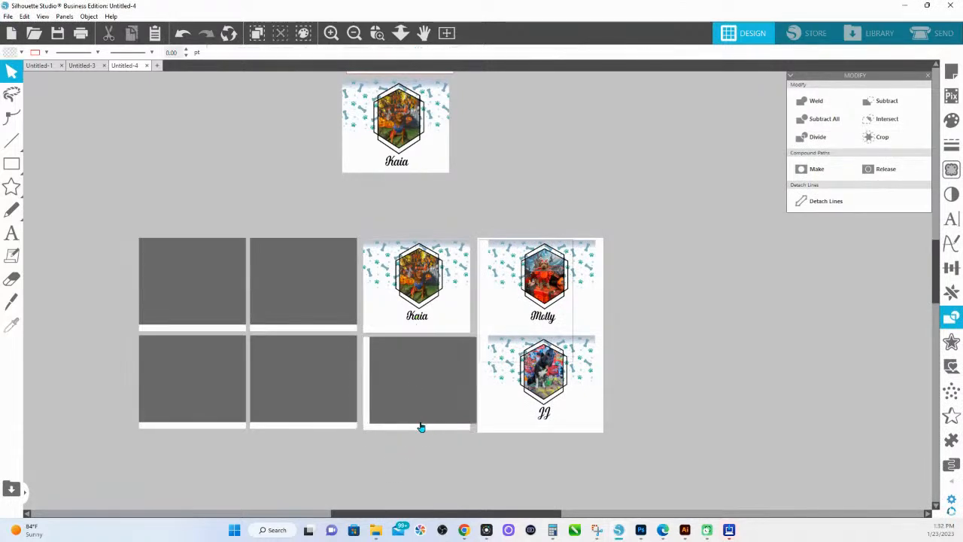
# Give the lower rectangle of the third template column an orange fill colour and place the Plantilla para Tumblr-04 image in it.
pyautogui.click(951, 120)
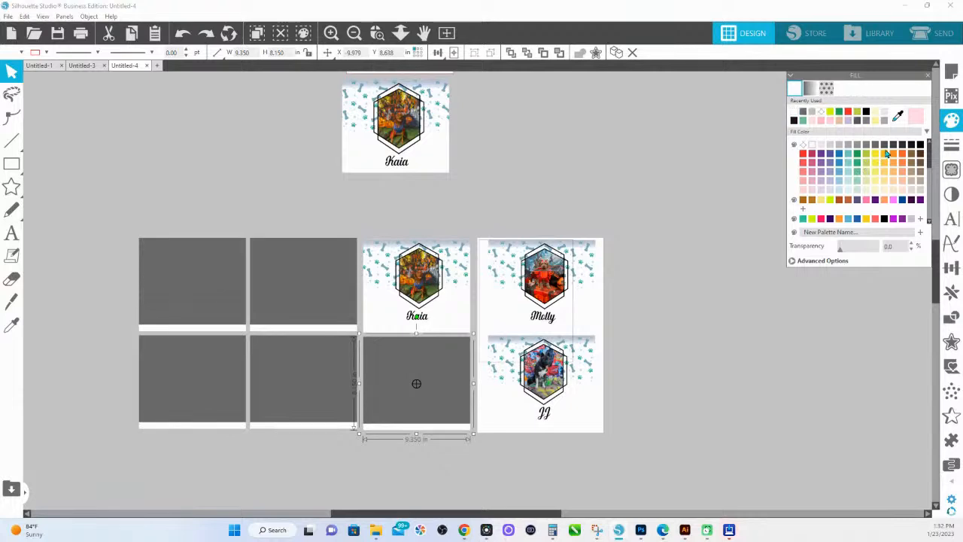
pyautogui.click(886, 153)
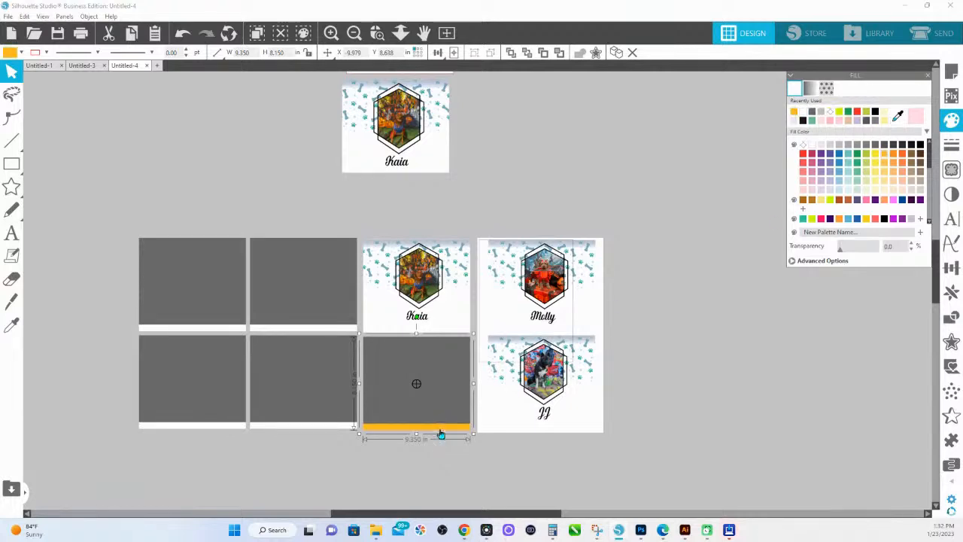
pyautogui.hotkey('alt', 'Tab')
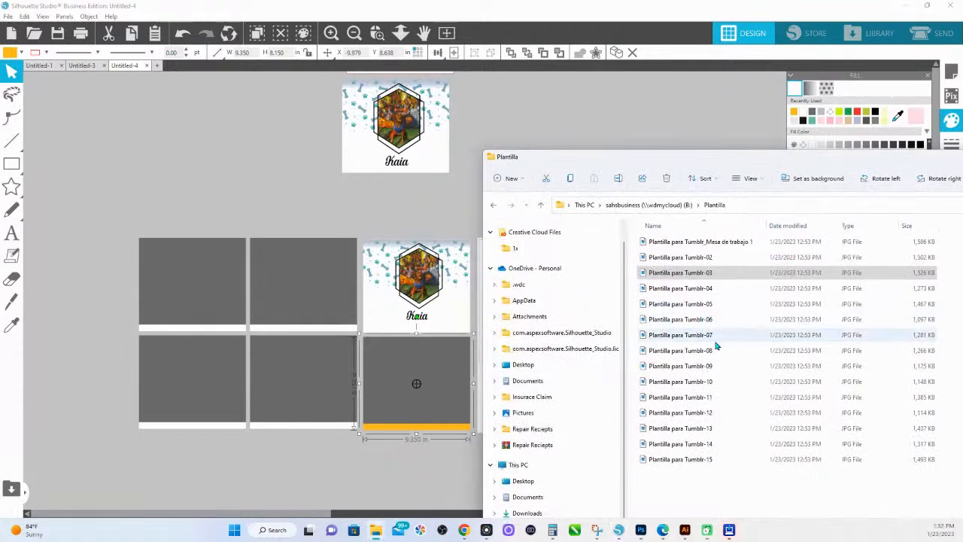
pyautogui.moveTo(705, 289); pyautogui.dragTo(433, 385)
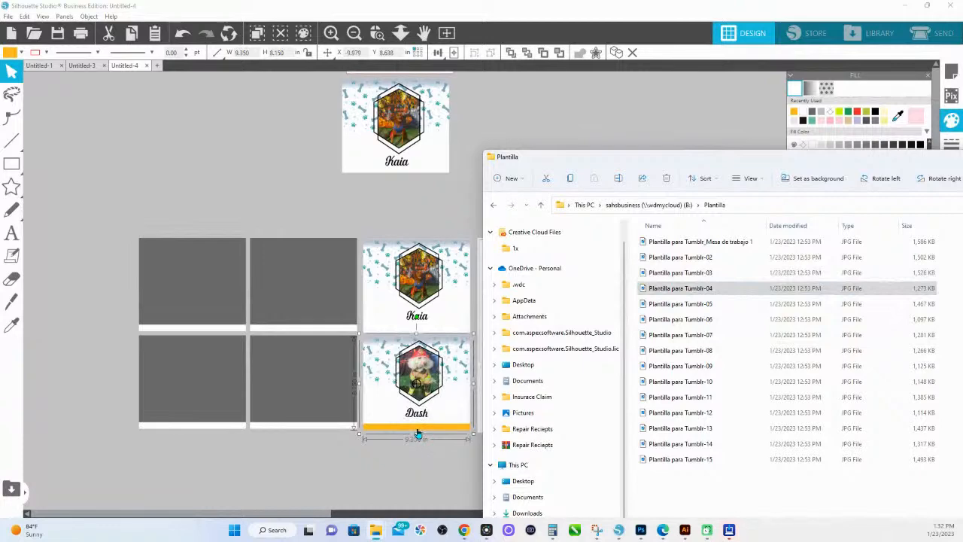
# Change the fill colour of the strip below the newly placed lower image to white.
pyautogui.click(418, 435)
pyautogui.click(805, 145)
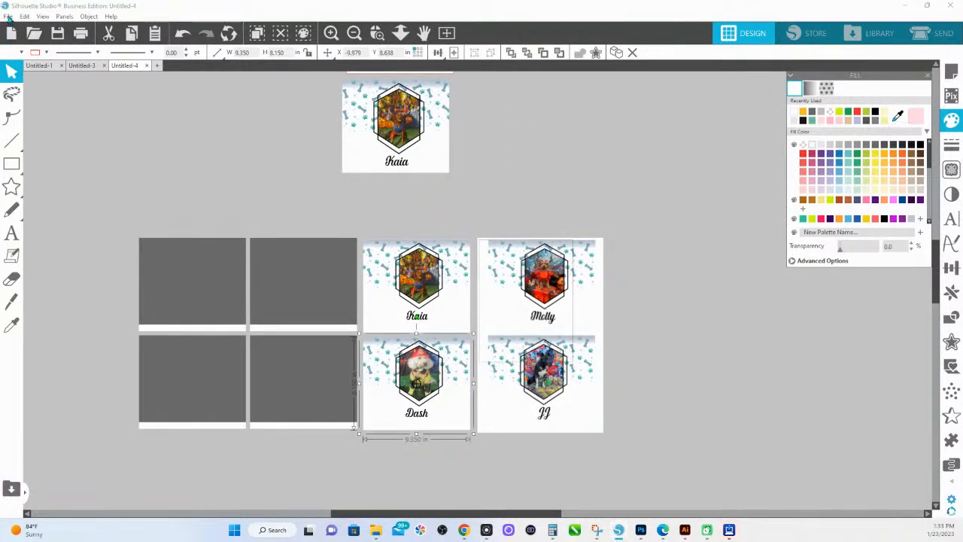
pyautogui.click(507, 224)
# Open the print settings and choose the WF-7210 Series HS INK HQ SUBLIMATION printer.
pyautogui.click(8, 16)
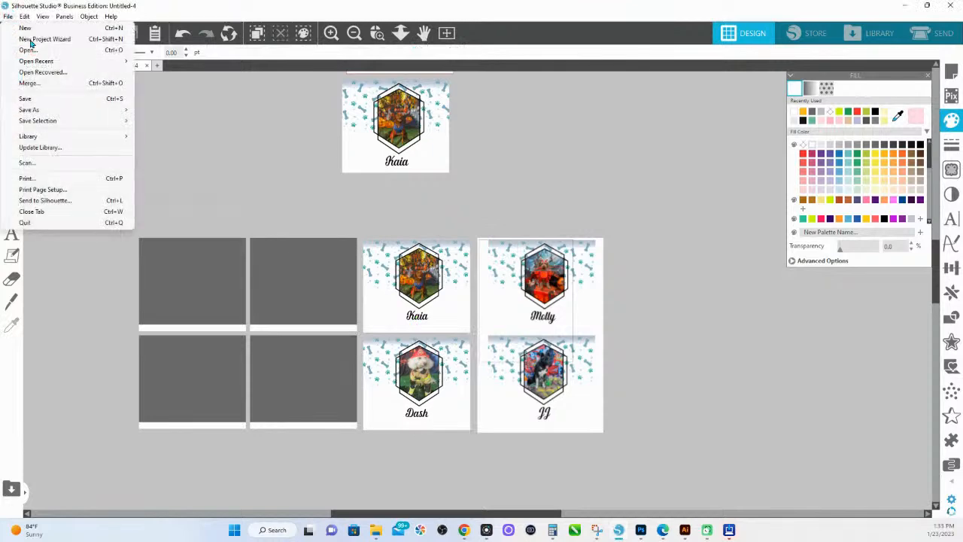
pyautogui.click(26, 179)
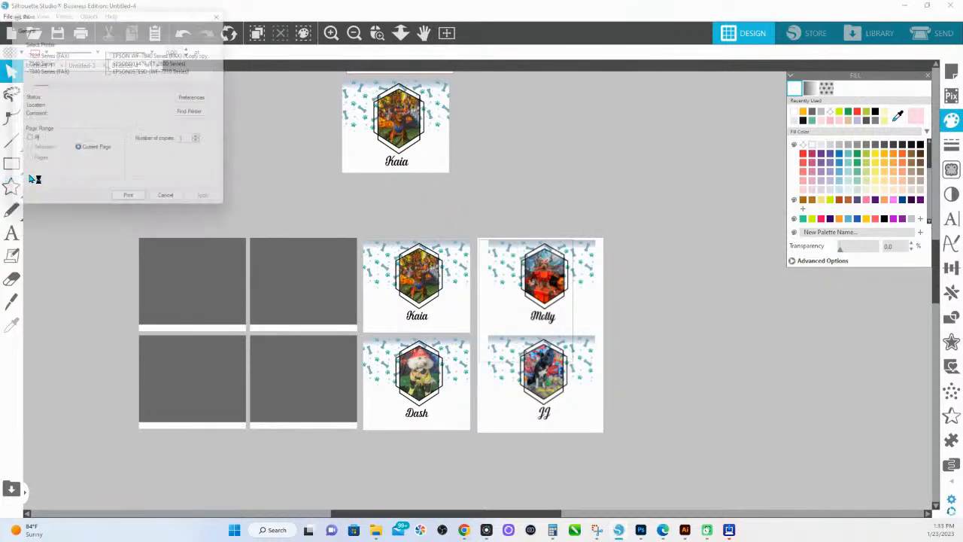
pyautogui.click(102, 68)
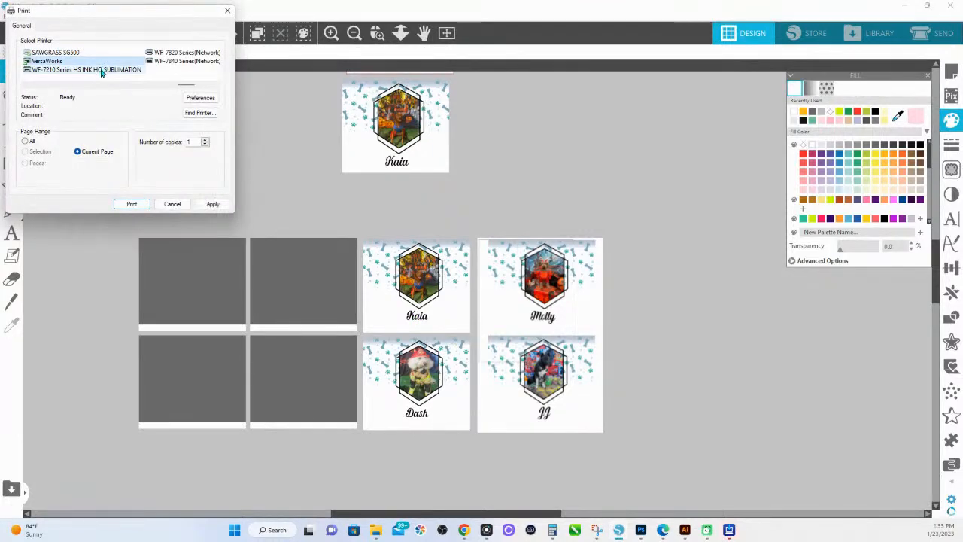
# Apply the 13x19 Mirror on - 7 DEN preset in the printer preferences and set the document size to Tabloid (11 x 17 in).
pyautogui.click(200, 99)
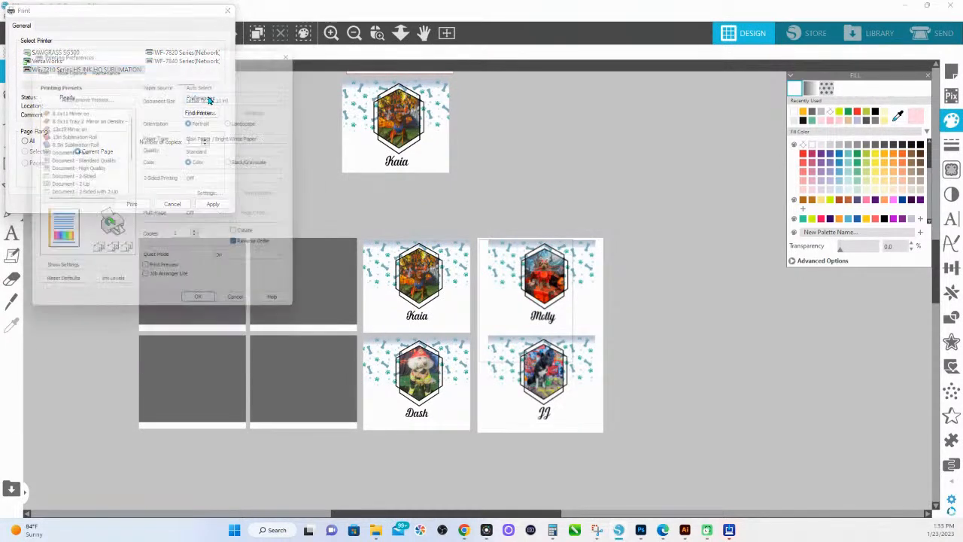
pyautogui.scroll(-2, 103, 164)
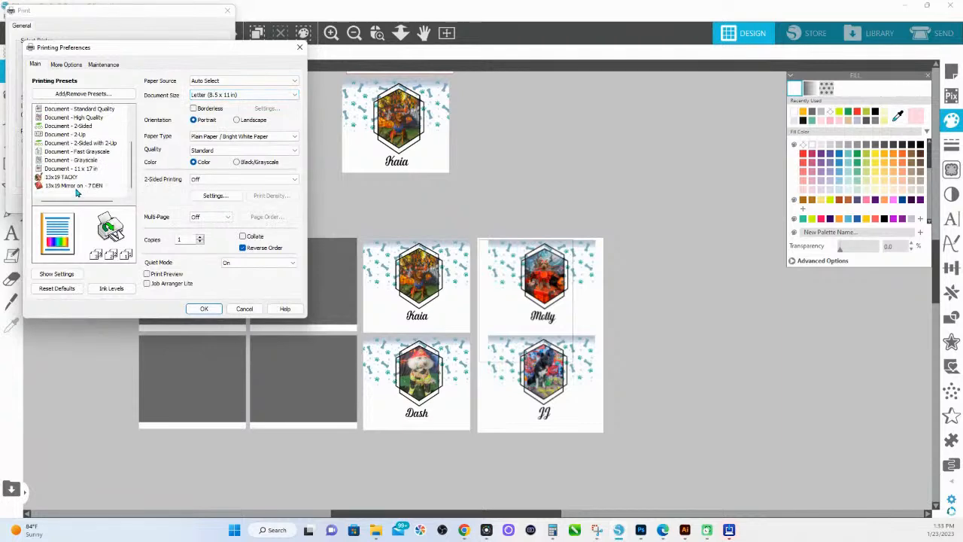
pyautogui.click(75, 185)
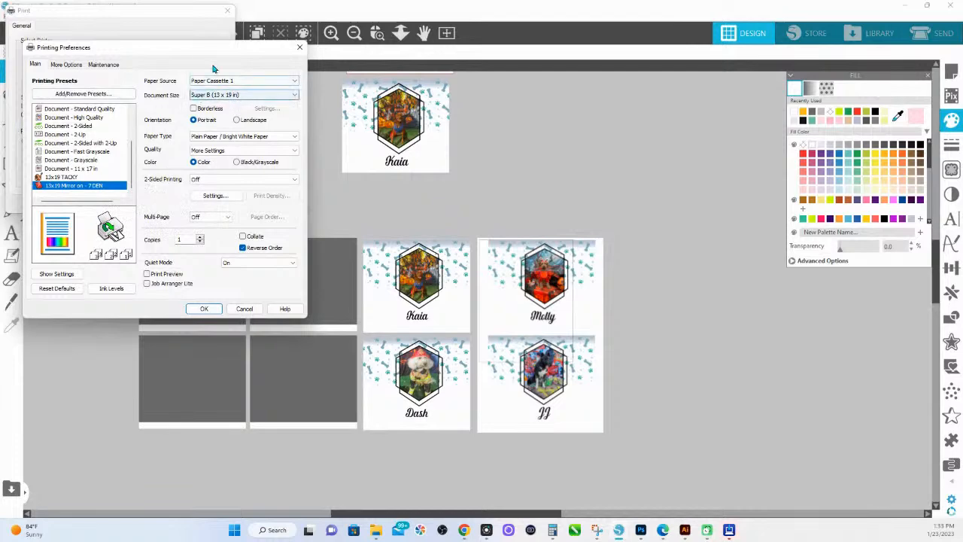
pyautogui.click(216, 96)
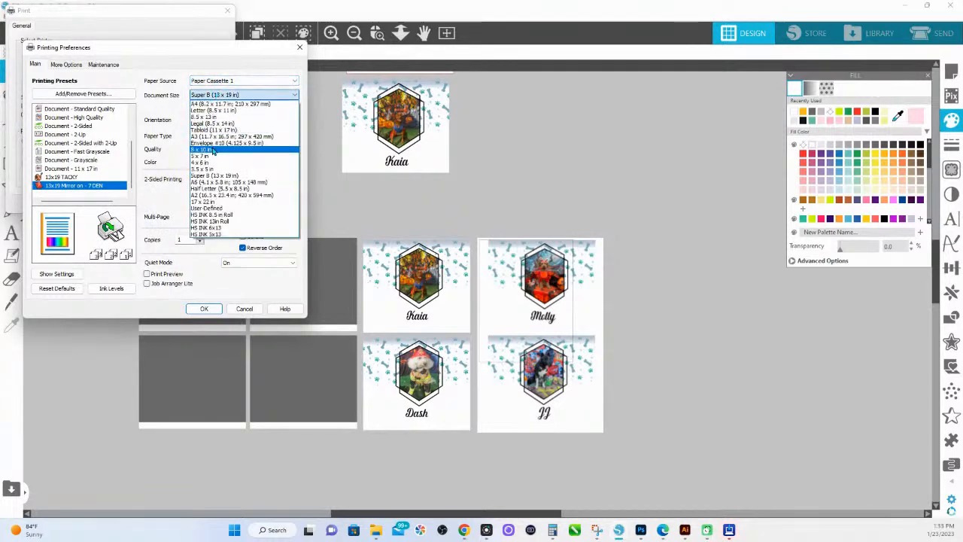
pyautogui.click(209, 131)
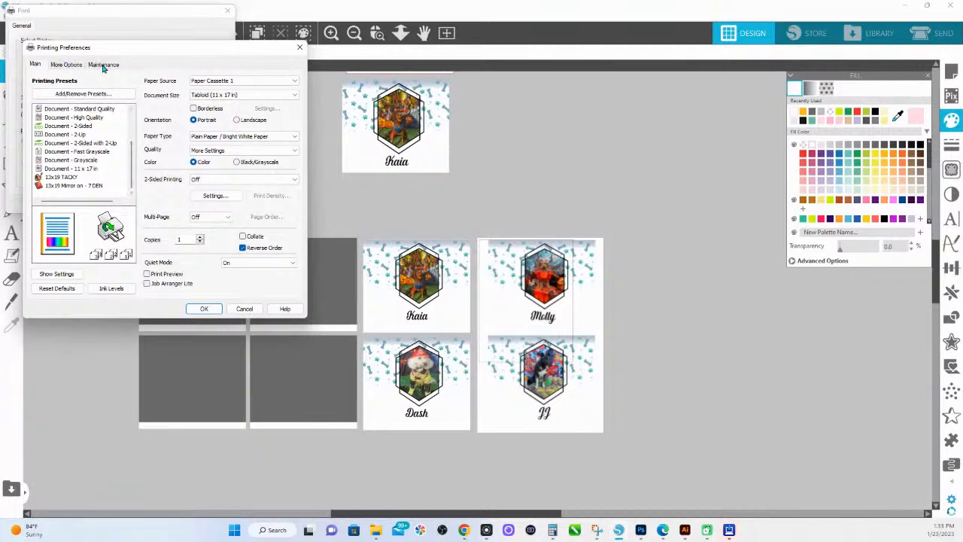
# Save the current printer settings as a new preset named 11x17 Mirror on - 7 DEN with a green icon.
pyautogui.click(83, 93)
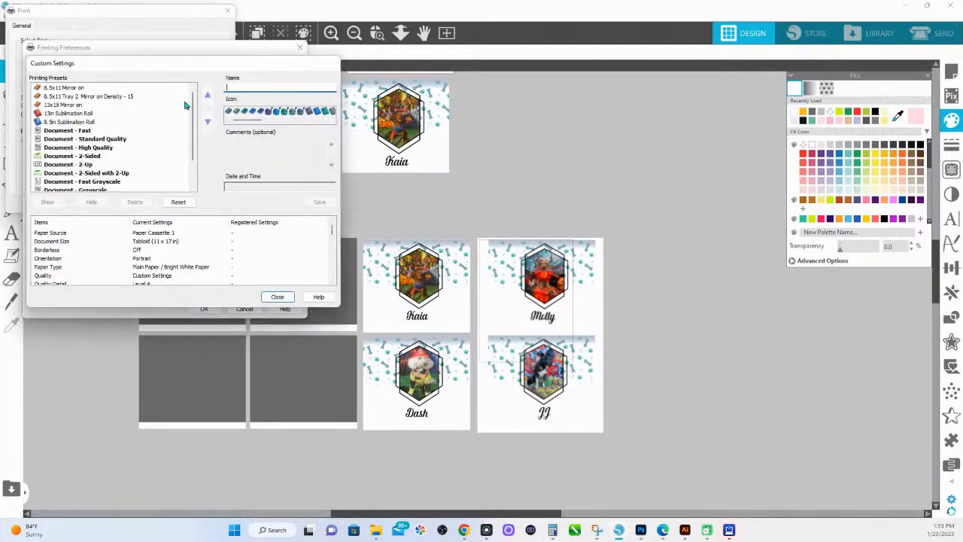
pyautogui.scroll(-2, 85, 124)
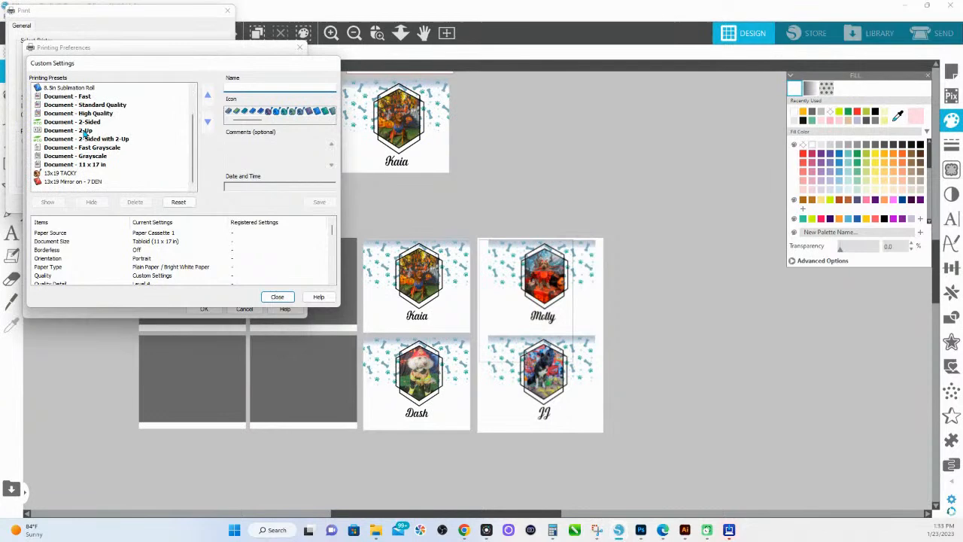
pyautogui.click(85, 182)
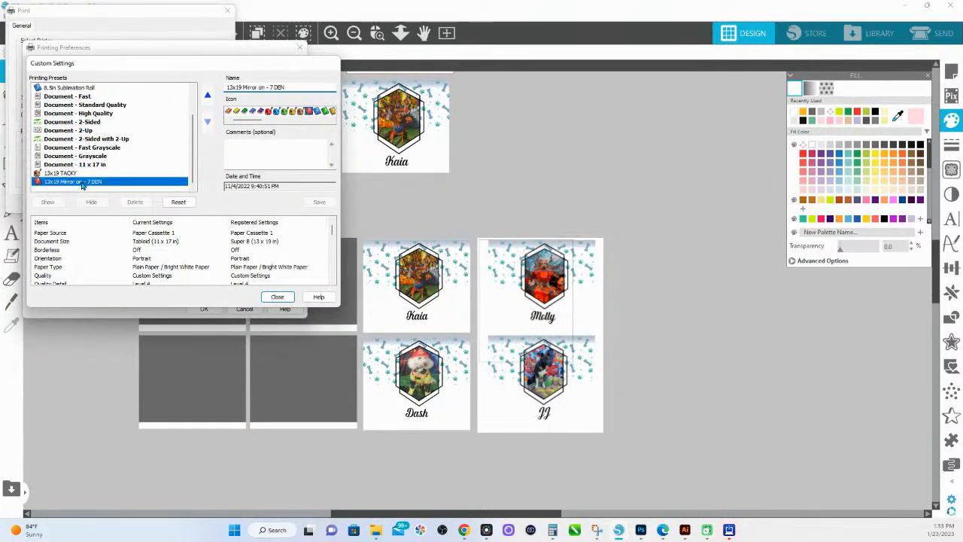
pyautogui.doubleClick(240, 88)
pyautogui.write('11')
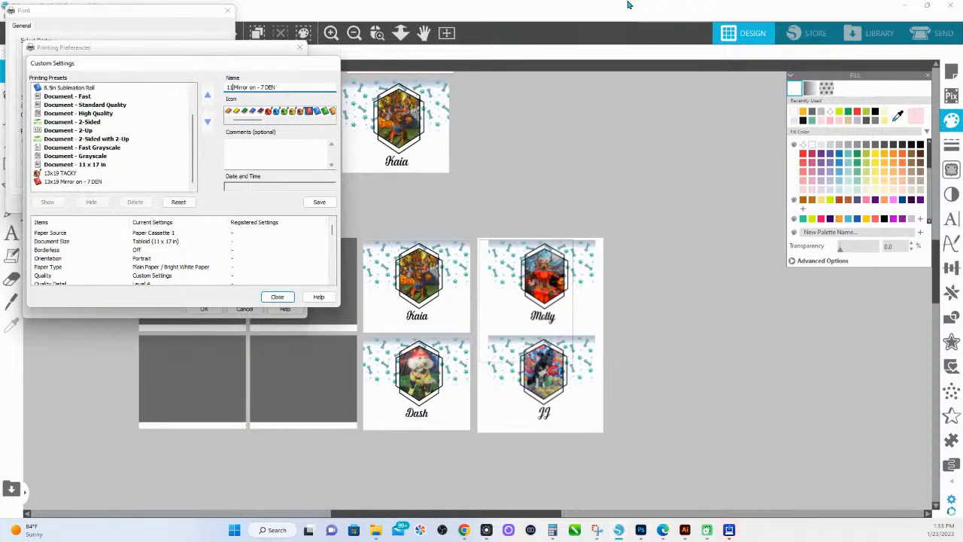
pyautogui.write('x17')
pyautogui.click(328, 111)
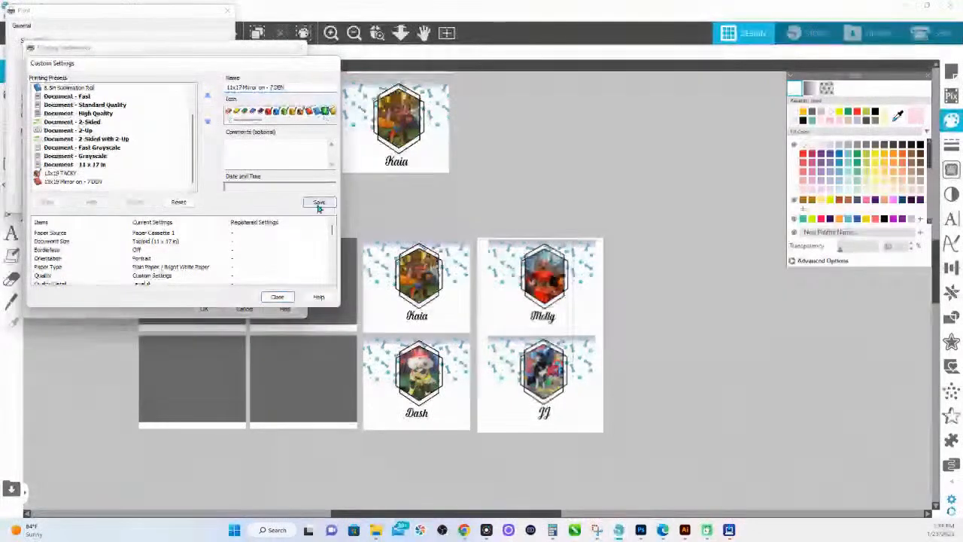
pyautogui.click(318, 203)
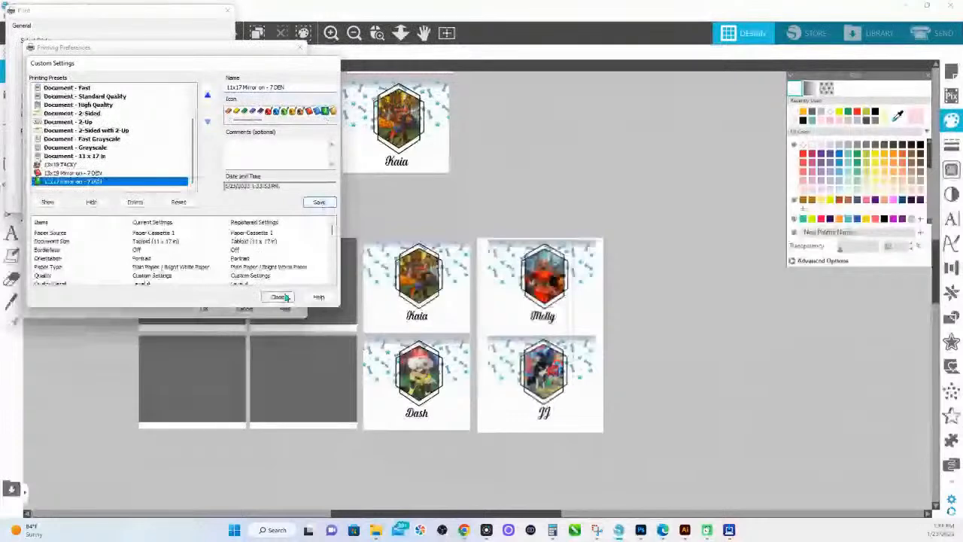
# Accept the printing preferences and print the current page.
pyautogui.click(285, 297)
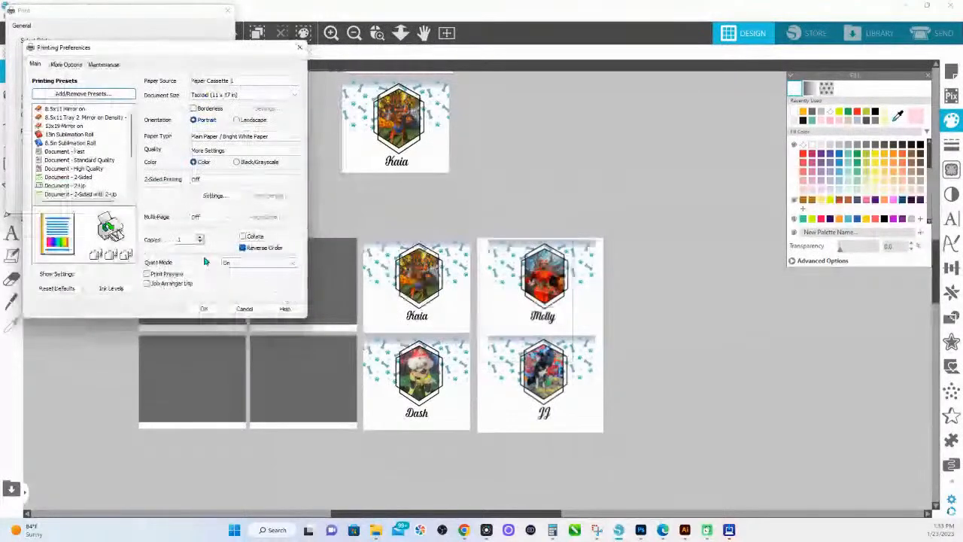
pyautogui.click(202, 309)
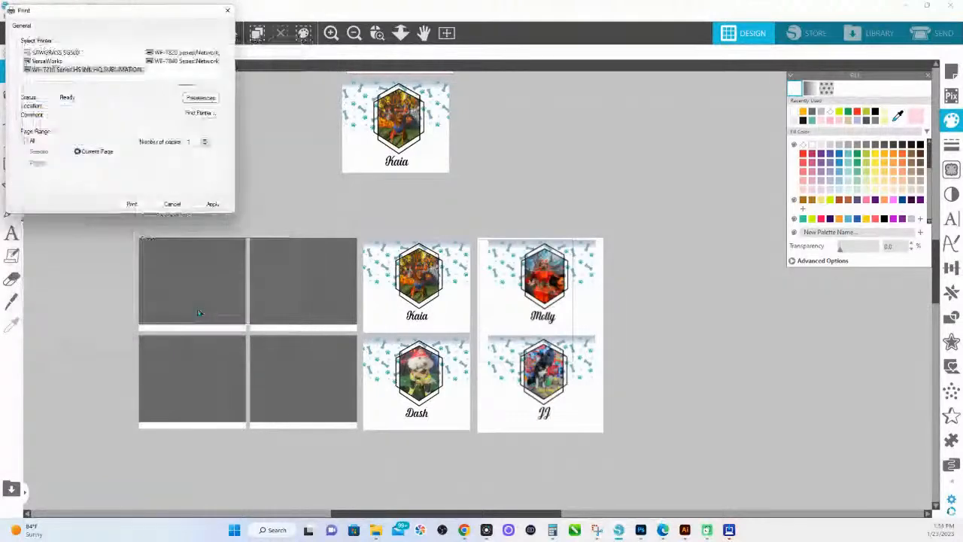
pyautogui.click(130, 204)
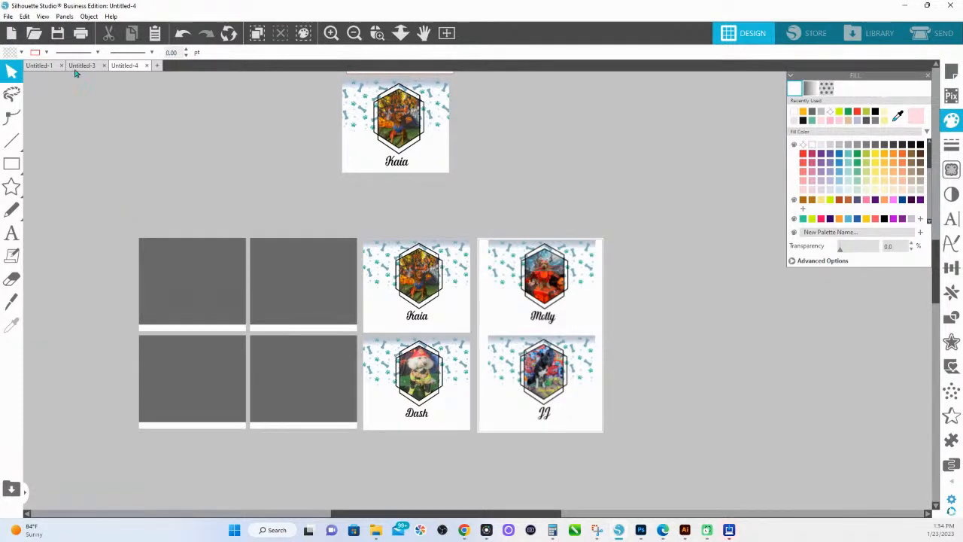
# Delete the two loose duplicate images above the template.
pyautogui.scroll(1, 499, 146)
pyautogui.moveTo(497, 196); pyautogui.dragTo(321, 46)
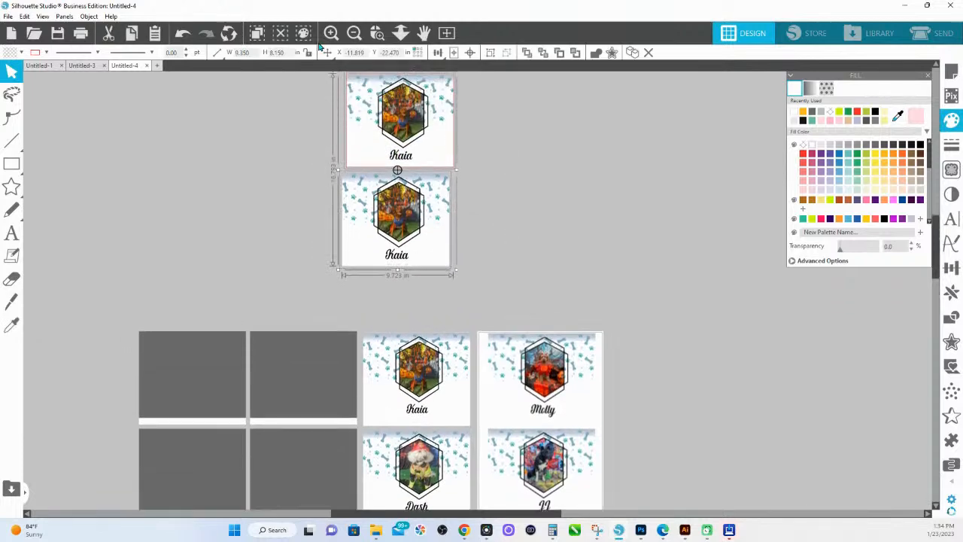
pyautogui.press('Delete')
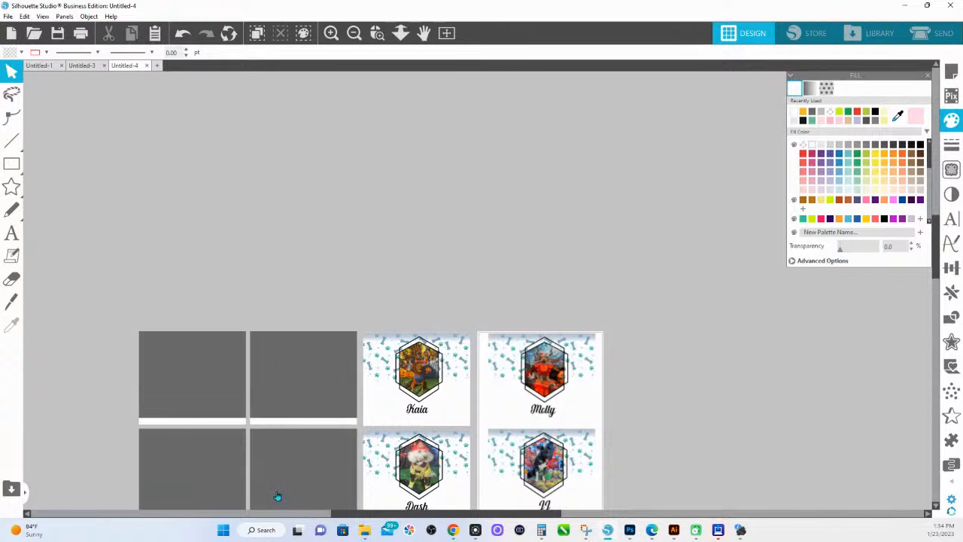
# Move the two designs on the page well off to its right and centre the third-column pair on the page.
pyautogui.scroll(-2, 322, 408)
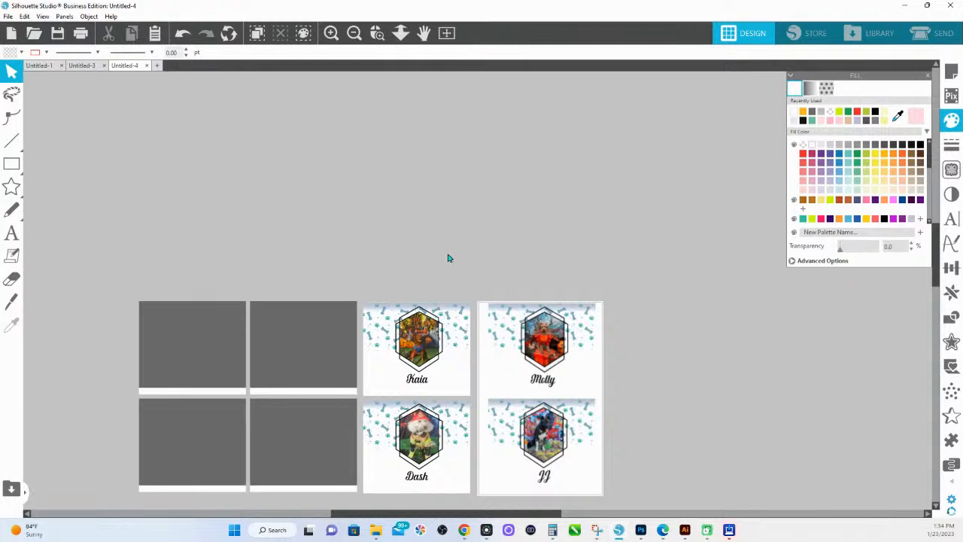
pyautogui.moveTo(484, 227); pyautogui.dragTo(600, 488)
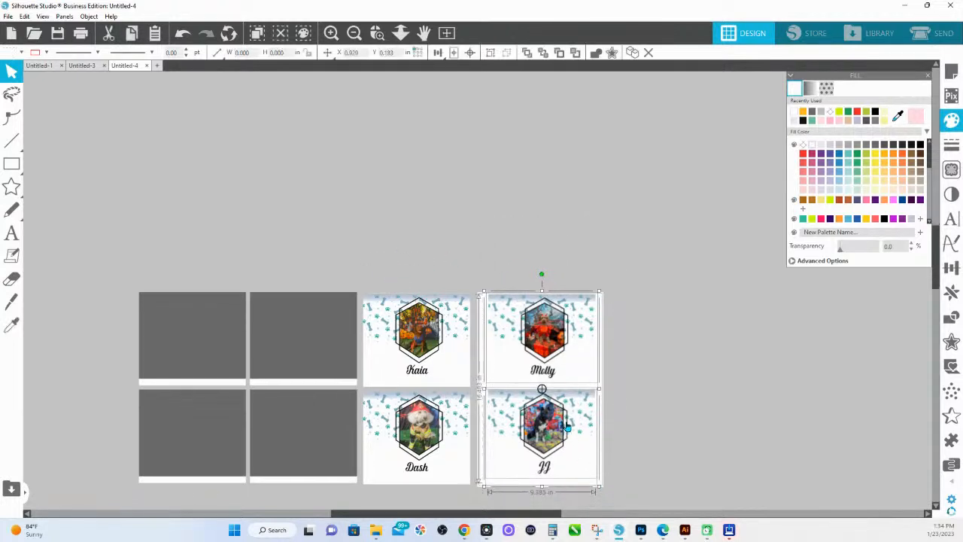
pyautogui.moveTo(567, 411); pyautogui.dragTo(888, 410)
pyautogui.moveTo(368, 258); pyautogui.dragTo(468, 487)
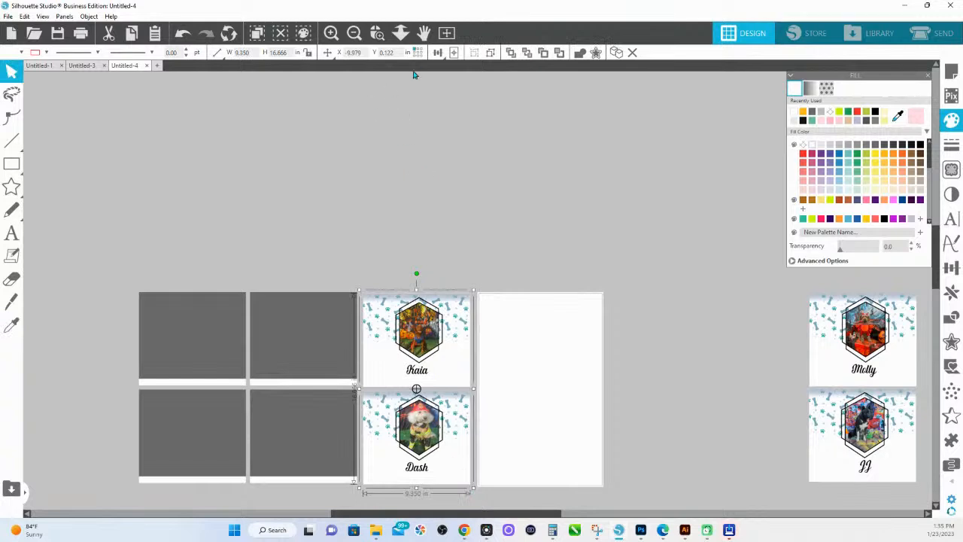
pyautogui.click(456, 57)
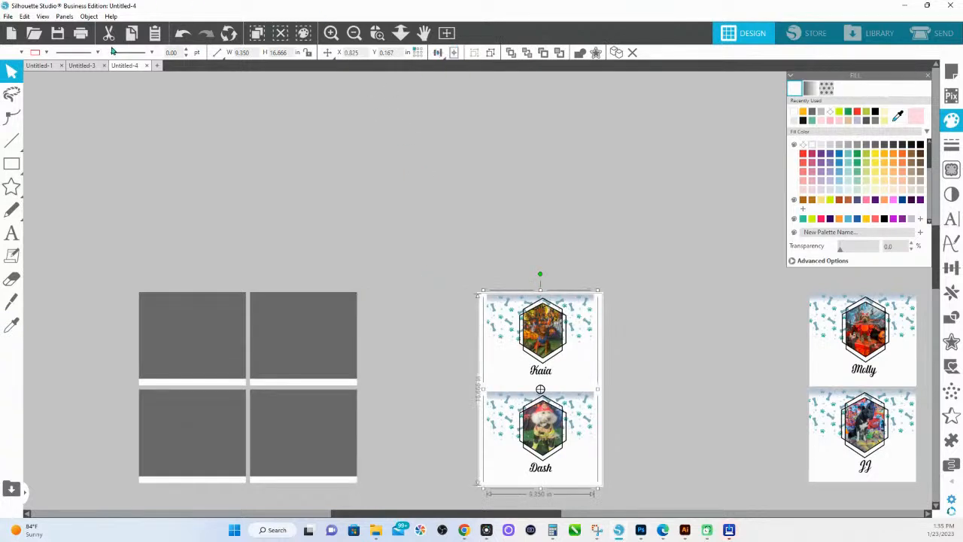
# Print the page with the WF-7210 sublimation printer and move its pair of designs off the page beside the first pair.
pyautogui.click(82, 37)
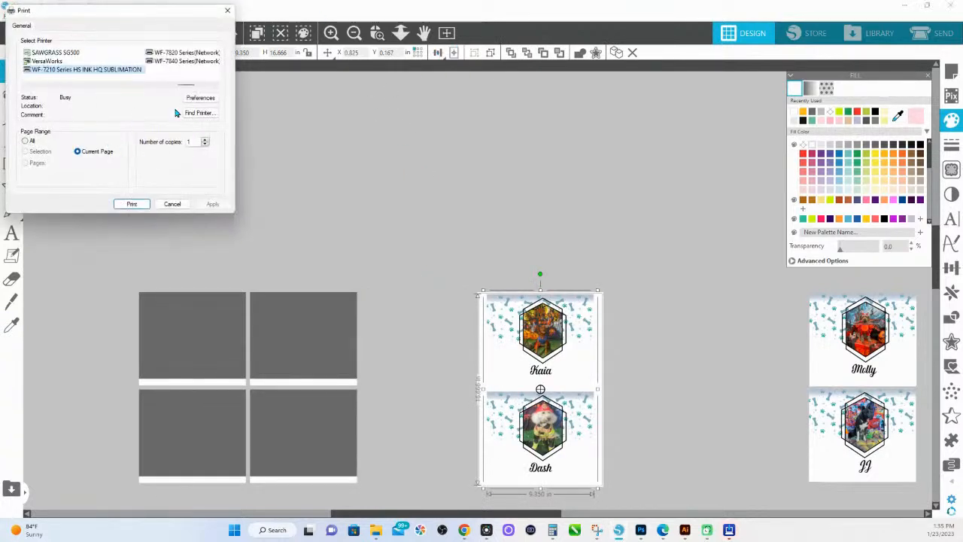
pyautogui.click(137, 206)
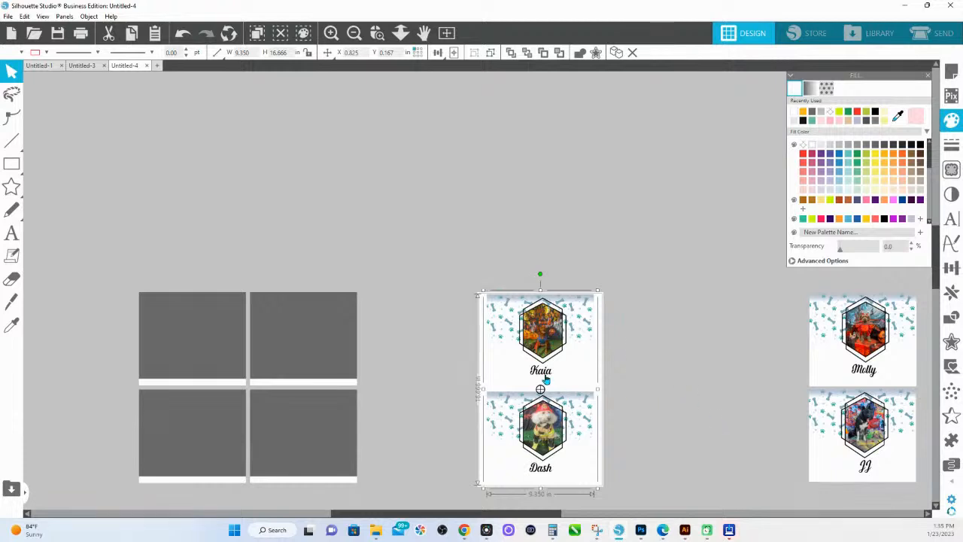
pyautogui.moveTo(539, 342); pyautogui.dragTo(728, 344)
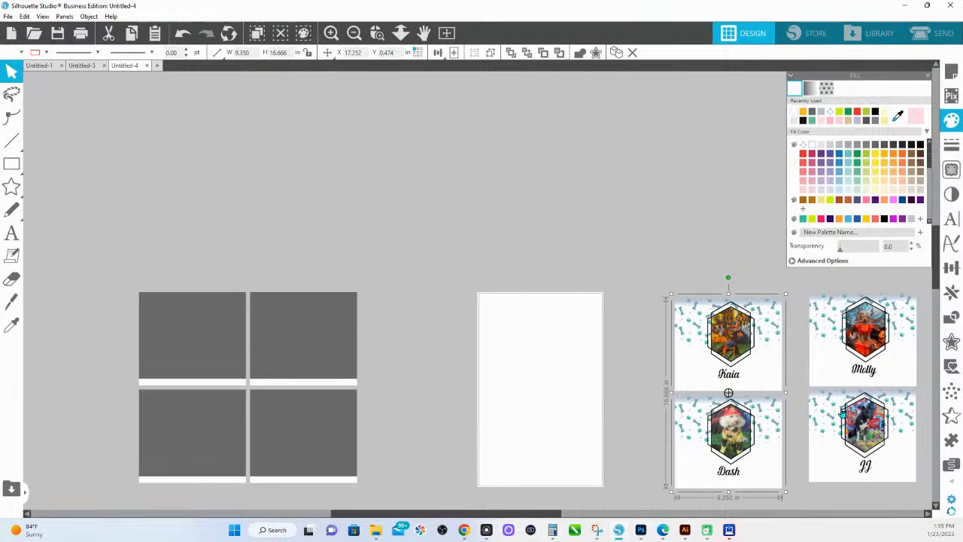
# Fill the upper and lower rectangles of the second template column with the Plantilla para Tumblr-05 and Plantilla para Tumblr-06 images from the folder.
pyautogui.hotkey('alt', 'Tab')
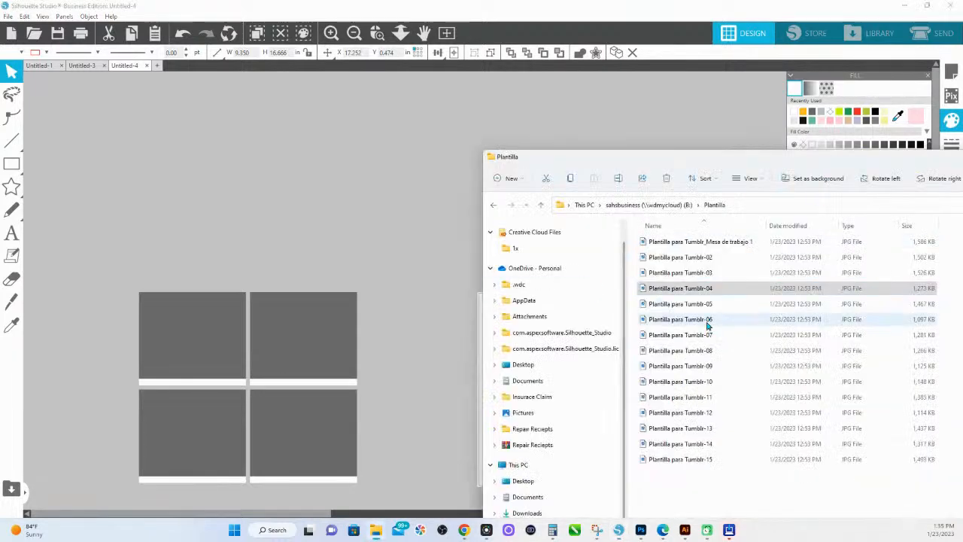
pyautogui.moveTo(701, 304); pyautogui.dragTo(333, 336)
pyautogui.moveTo(690, 320); pyautogui.dragTo(341, 419)
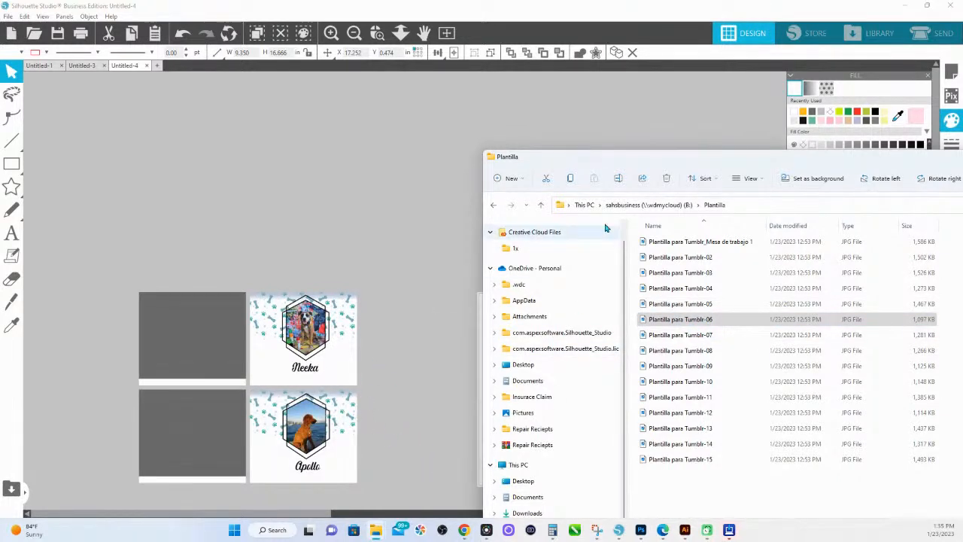
pyautogui.moveTo(619, 161); pyautogui.dragTo(812, 183)
pyautogui.moveTo(741, 183); pyautogui.dragTo(879, 248)
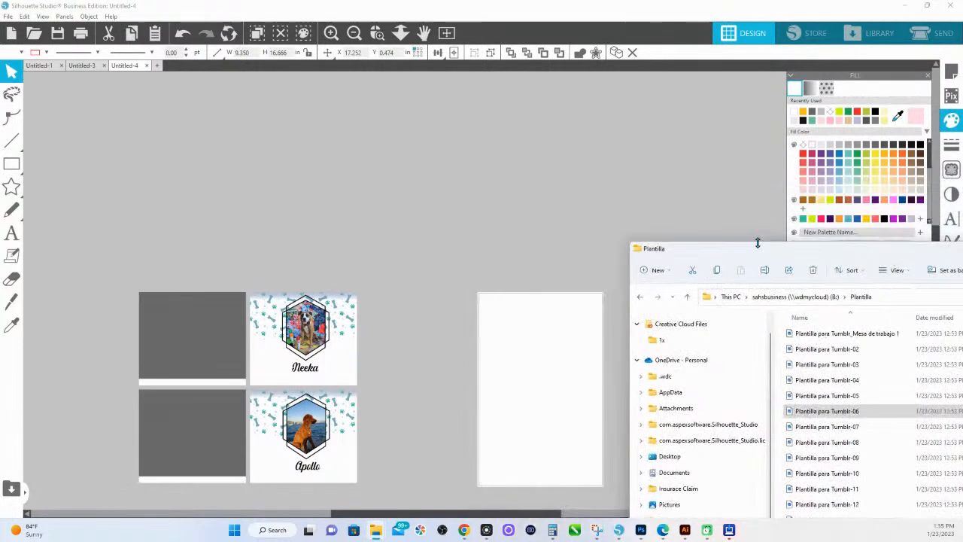
# Centre the filled pair of designs from the second template column on the page.
pyautogui.click(278, 298)
pyautogui.moveTo(264, 286); pyautogui.dragTo(250, 276)
pyautogui.press('i')
pyautogui.hotkey('ctrl', 'g')
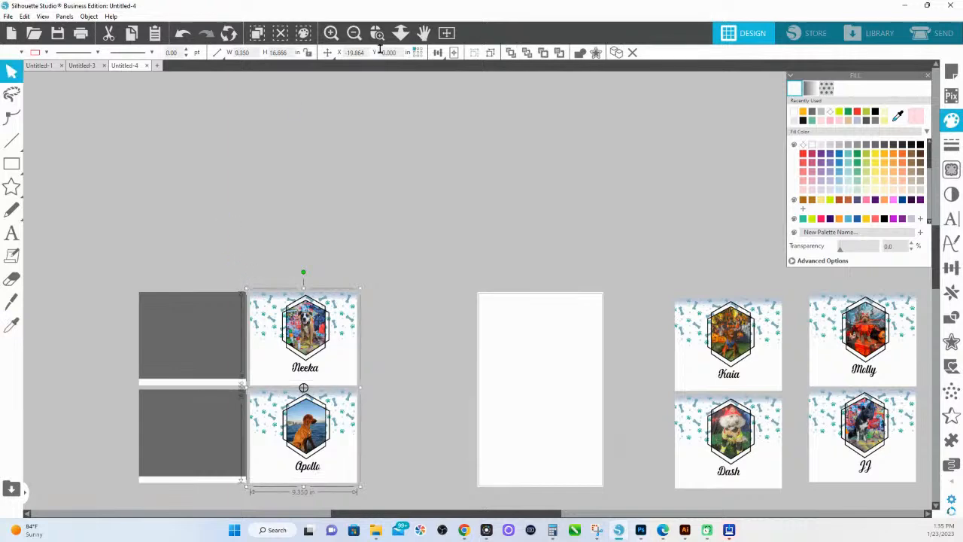
pyautogui.click(453, 52)
# Print the current page on the WF-7210 Series sublimation printer and move its pair of designs off the page, above the earlier pairs.
pyautogui.click(82, 34)
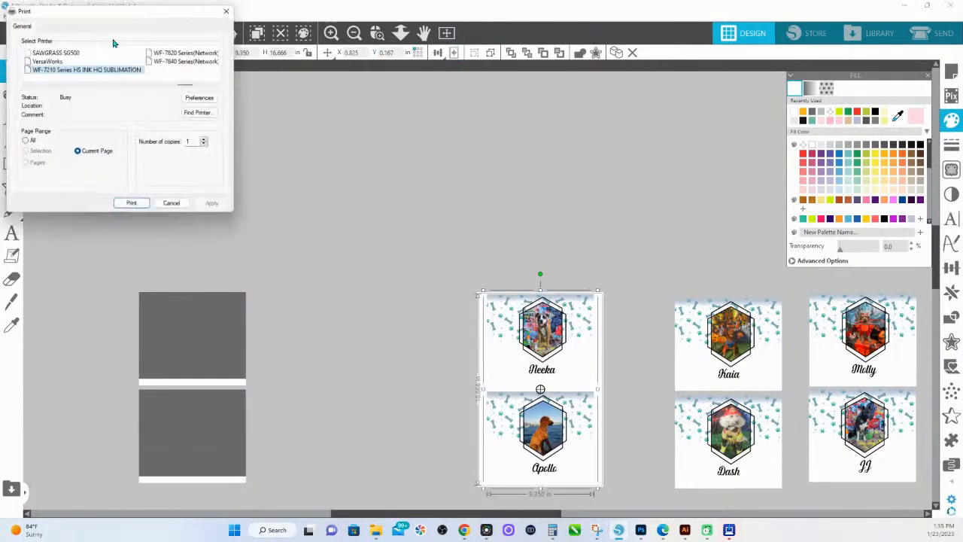
pyautogui.click(128, 203)
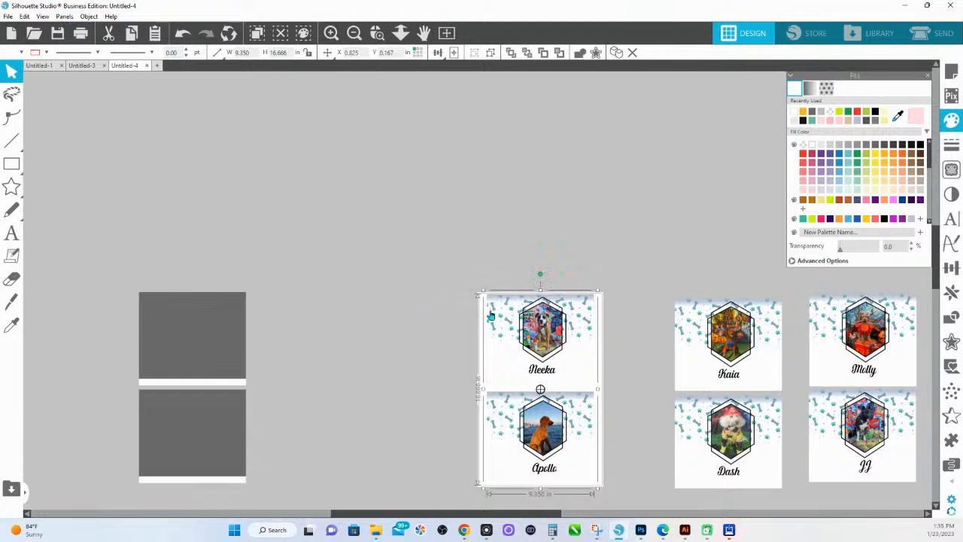
pyautogui.moveTo(571, 467); pyautogui.dragTo(756, 224)
# Duplicate the empty template column beside the page and fill the copy's rectangles with the Plantilla para Tumblr-07 and Plantilla para Tumblr-08 images.
pyautogui.moveTo(130, 251); pyautogui.dragTo(233, 400)
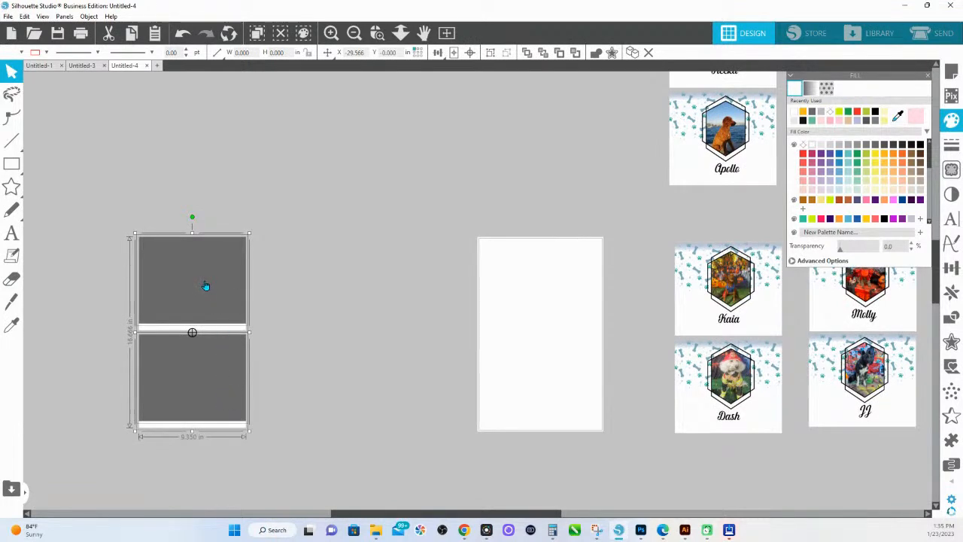
pyautogui.moveTo(204, 285); pyautogui.dragTo(397, 281)
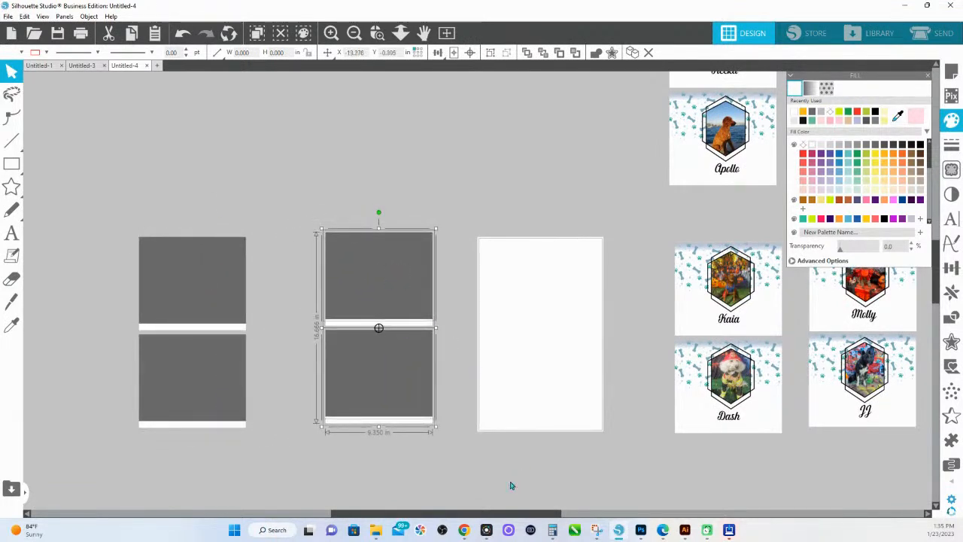
pyautogui.click(490, 200)
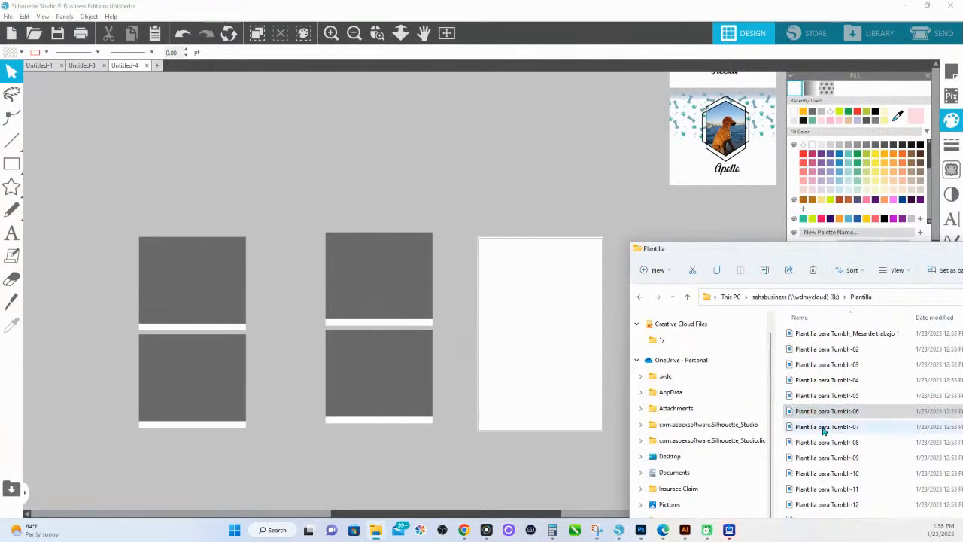
pyautogui.moveTo(824, 431); pyautogui.dragTo(375, 281)
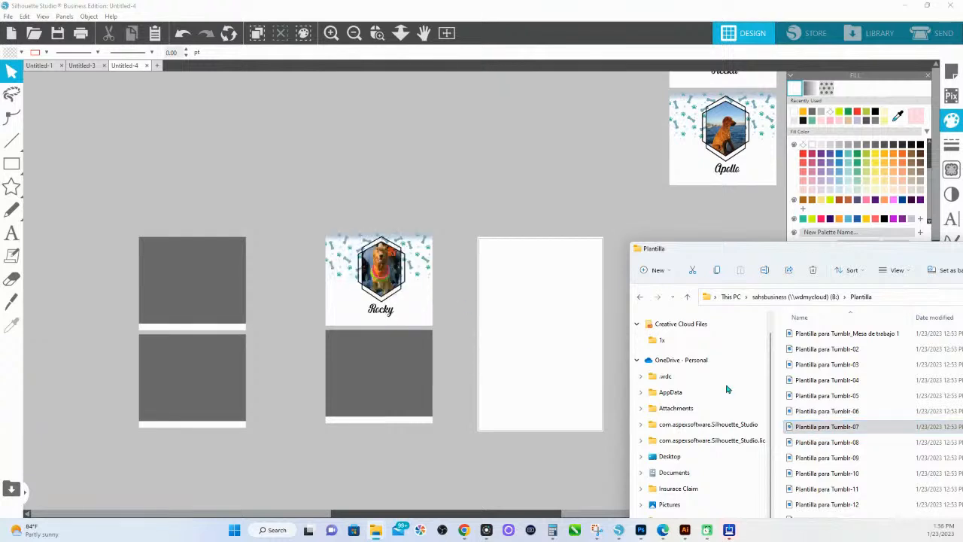
pyautogui.moveTo(853, 445); pyautogui.dragTo(412, 390)
# Centre the newly filled fourth pair on the page and print the current page on the WF-7210 Series sublimation printer.
pyautogui.moveTo(307, 225); pyautogui.dragTo(442, 446)
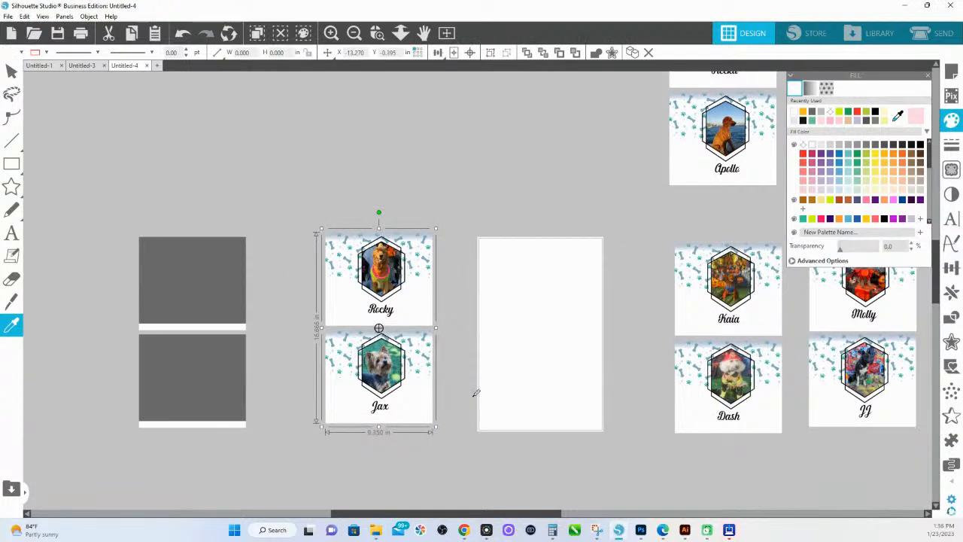
pyautogui.click(453, 52)
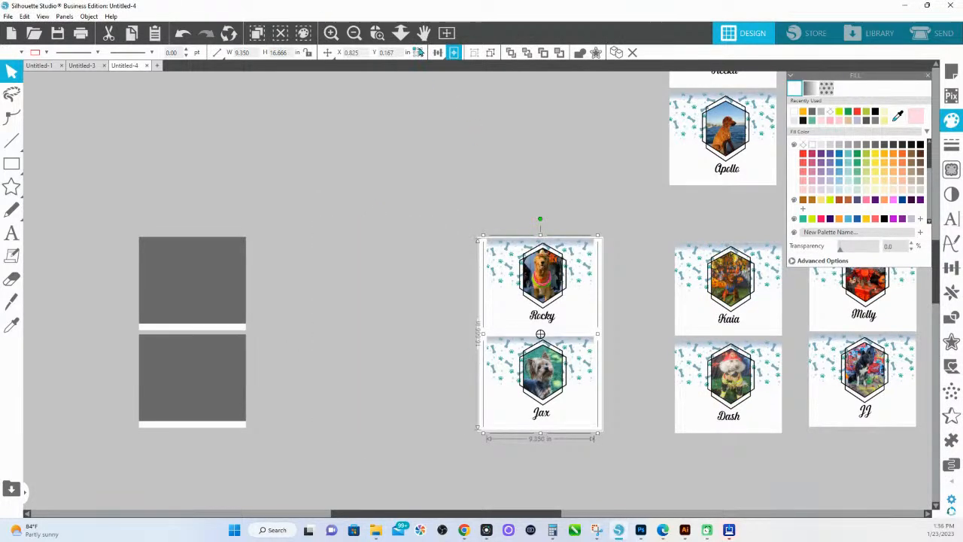
pyautogui.click(81, 33)
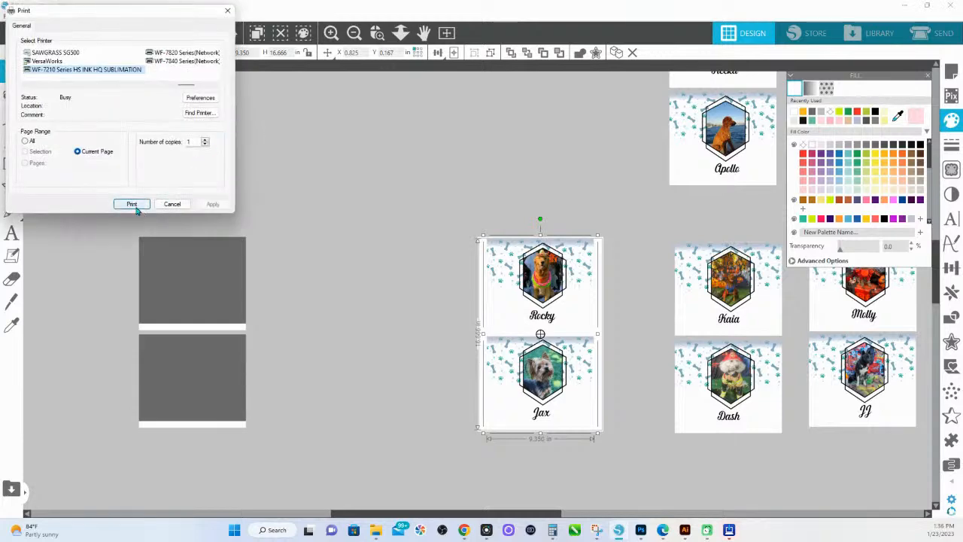
pyautogui.click(132, 204)
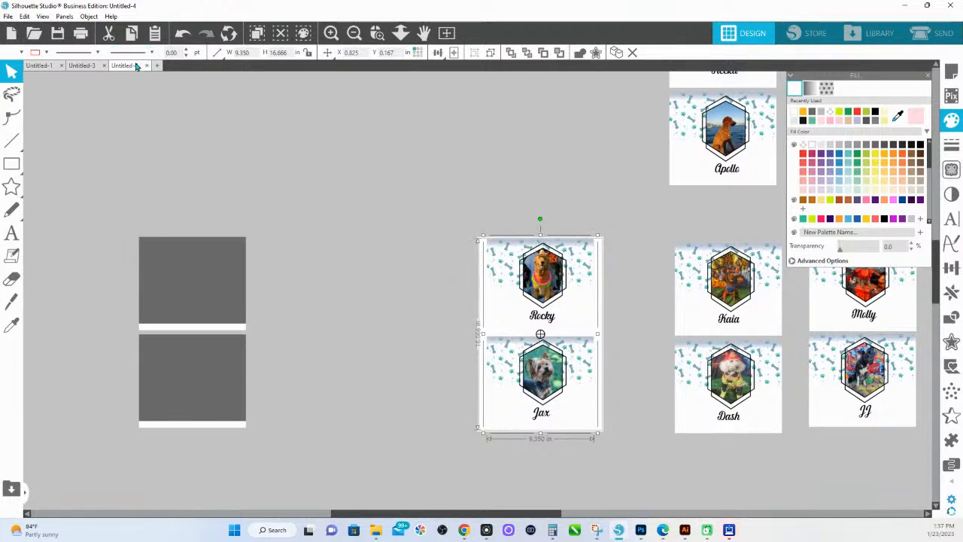
# Save the document to the hard drive in the Plantilla folder as 1.23.23 Set 1.
pyautogui.click(10, 17)
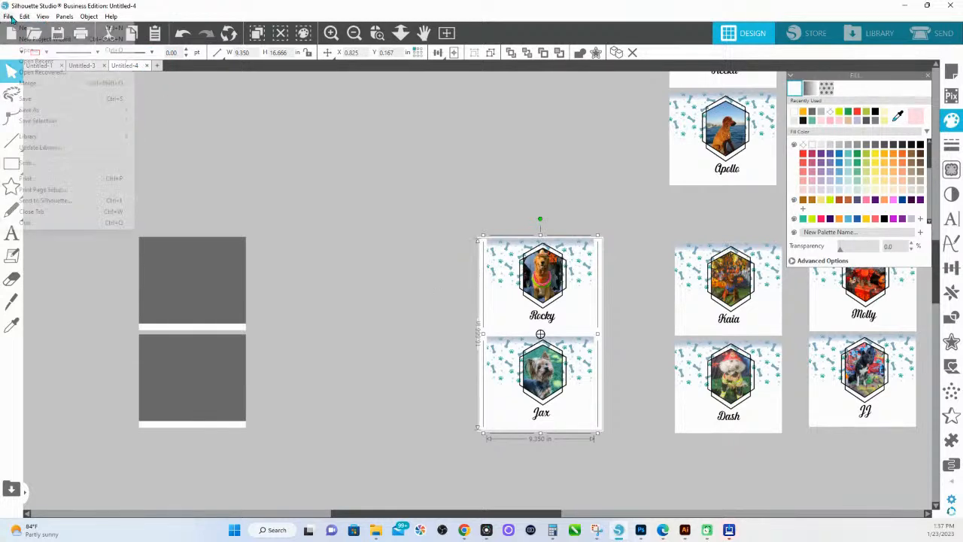
pyautogui.moveTo(47, 111)
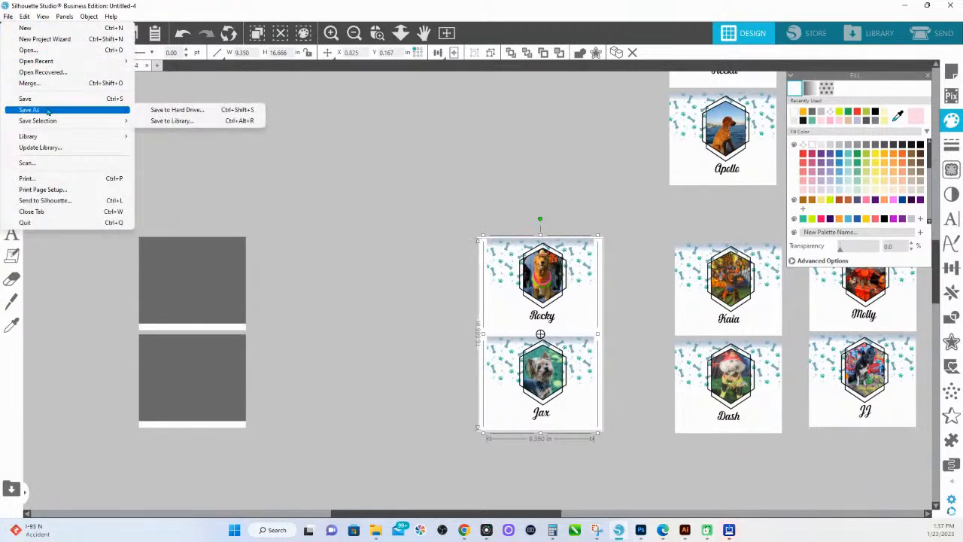
pyautogui.click(171, 113)
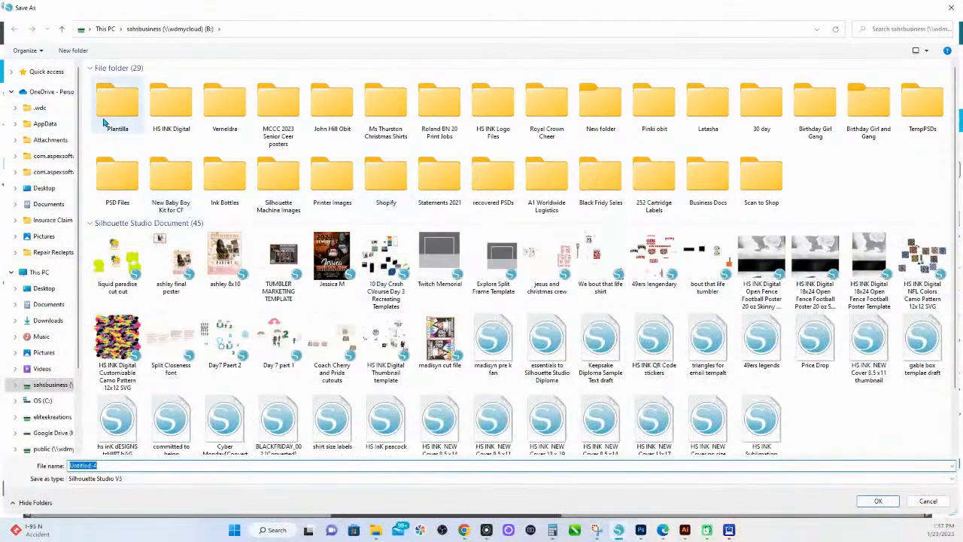
pyautogui.doubleClick(112, 118)
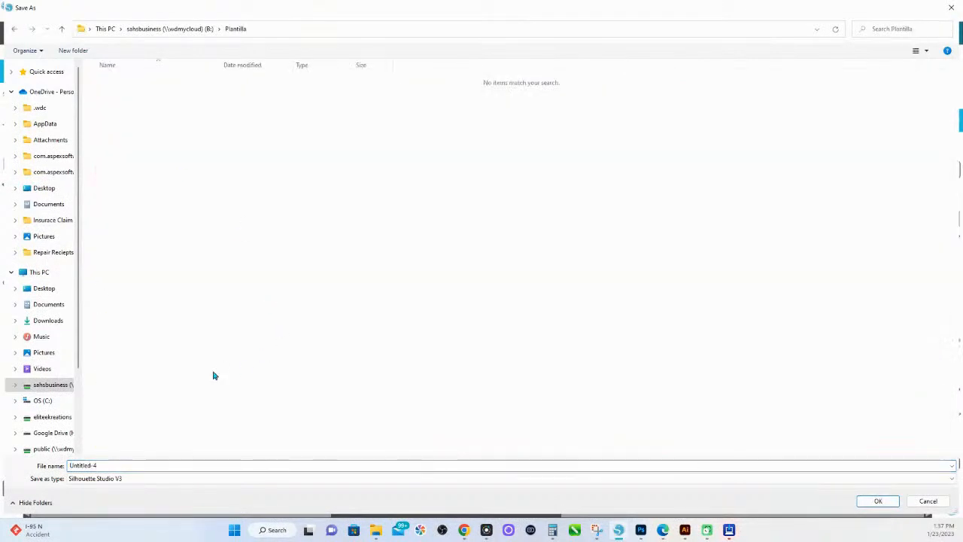
pyautogui.click(101, 464)
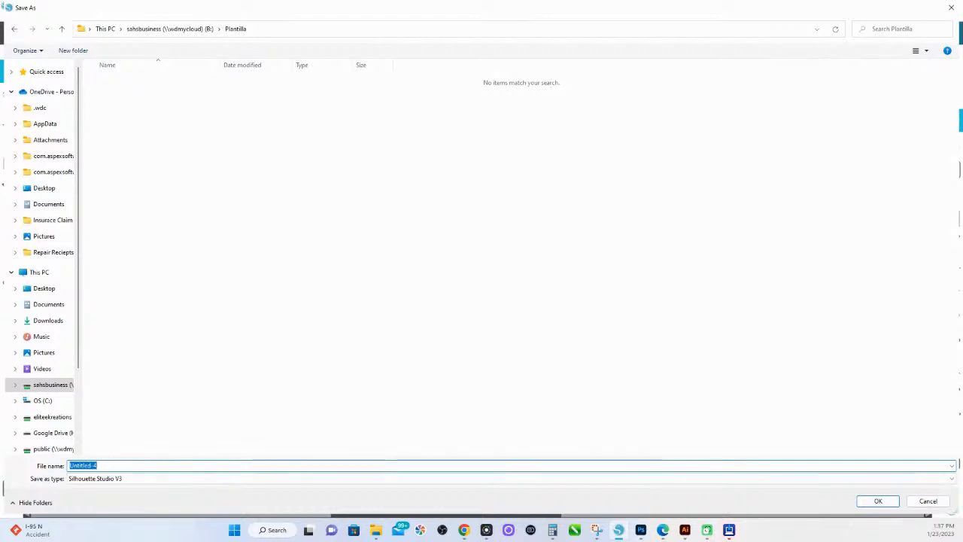
pyautogui.write('1.23.')
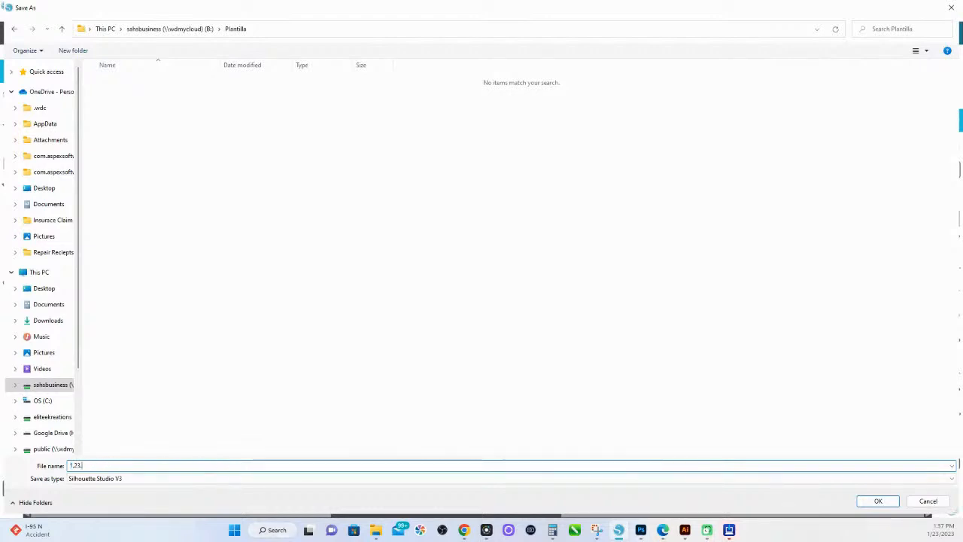
pyautogui.scroll(-3, 41, 256)
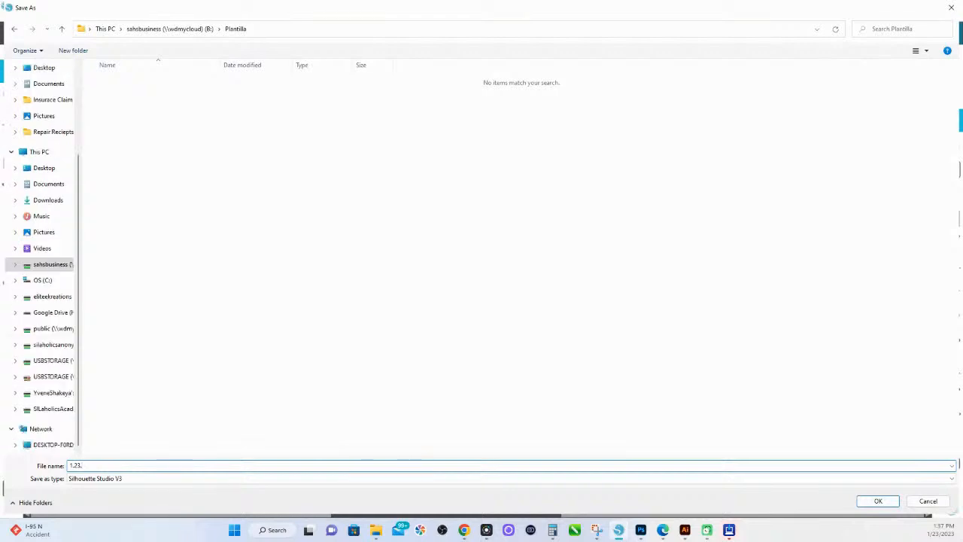
pyautogui.write('2')
pyautogui.write('1')
pyautogui.click(877, 499)
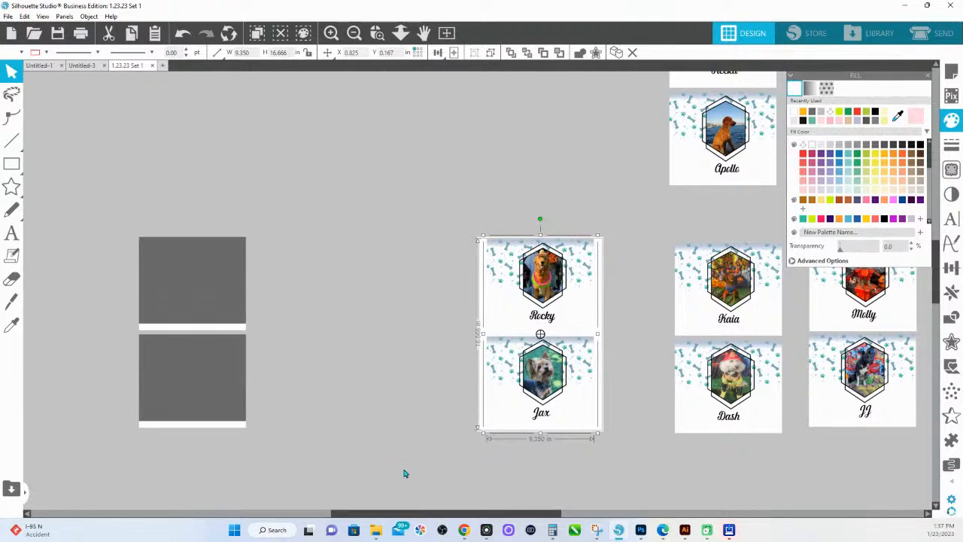
# Delete the designs on the page and all the printed pairs beside it, keeping only the empty template column.
pyautogui.click(399, 34)
pyautogui.moveTo(487, 176); pyautogui.dragTo(688, 389)
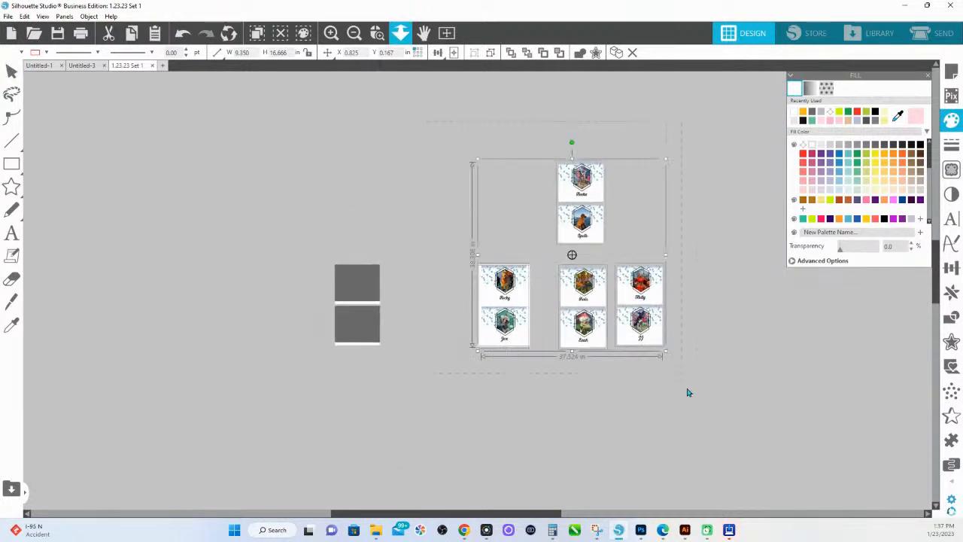
pyautogui.press('Delete')
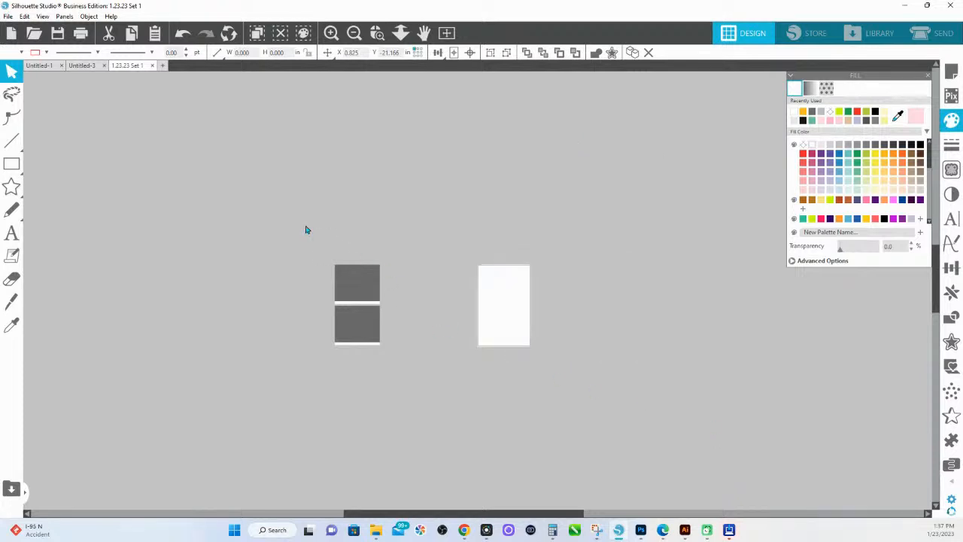
# Save the cleared document as a separate file named 1.23.23 Set 2 in the Plantilla folder.
pyautogui.click(7, 16)
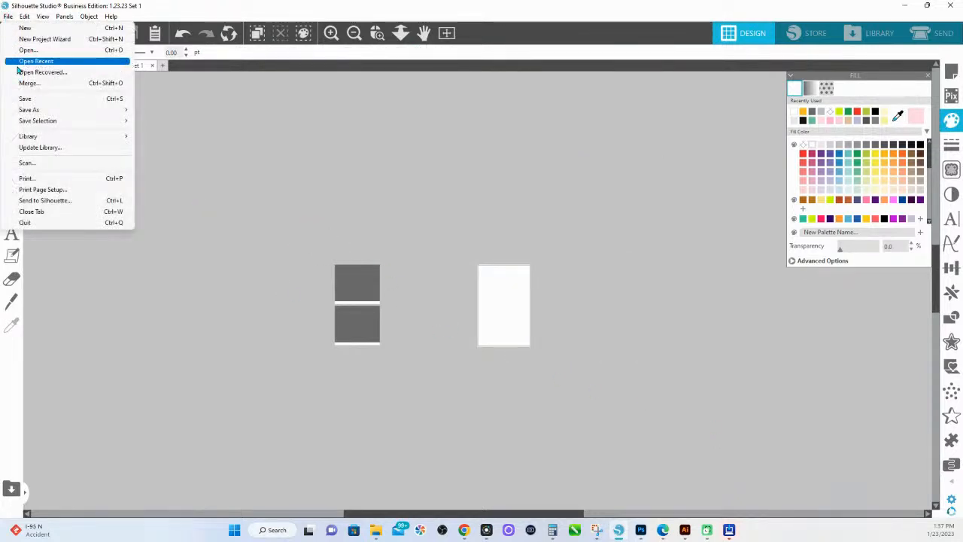
pyautogui.moveTo(25, 111)
pyautogui.click(184, 111)
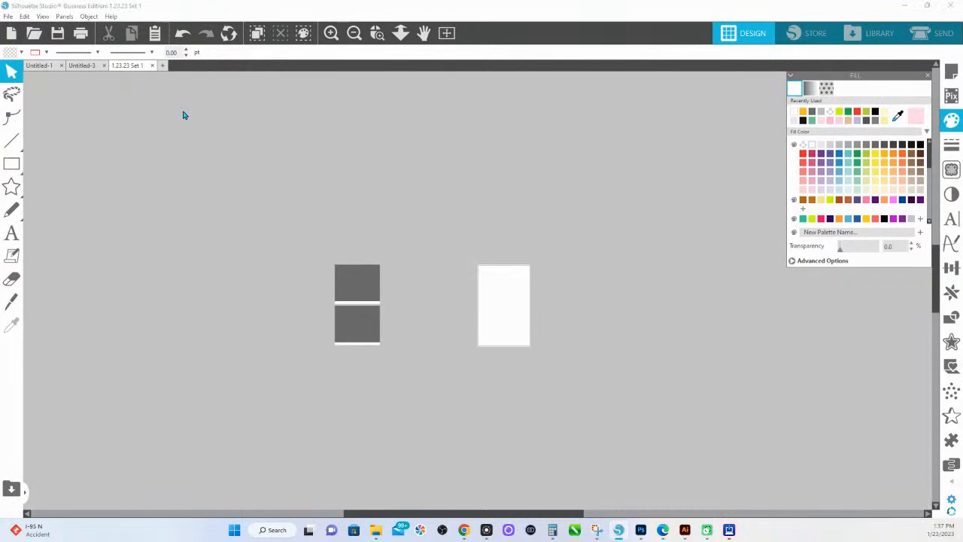
pyautogui.click(107, 464)
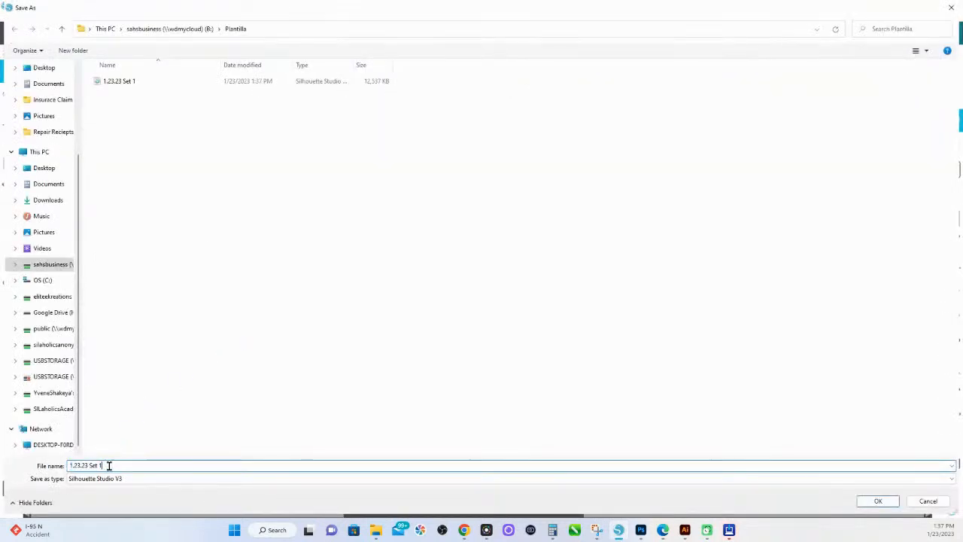
pyautogui.press('BackSpace')
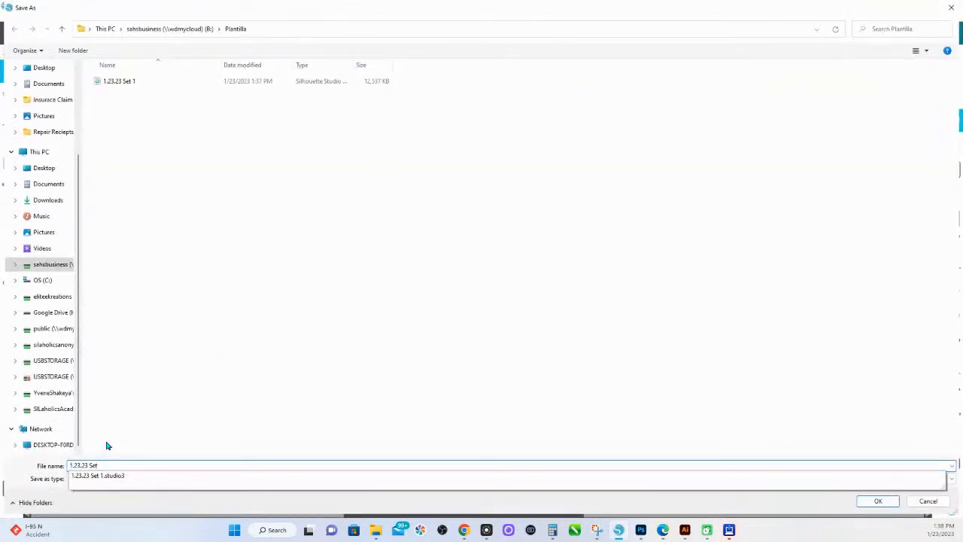
pyautogui.write('2')
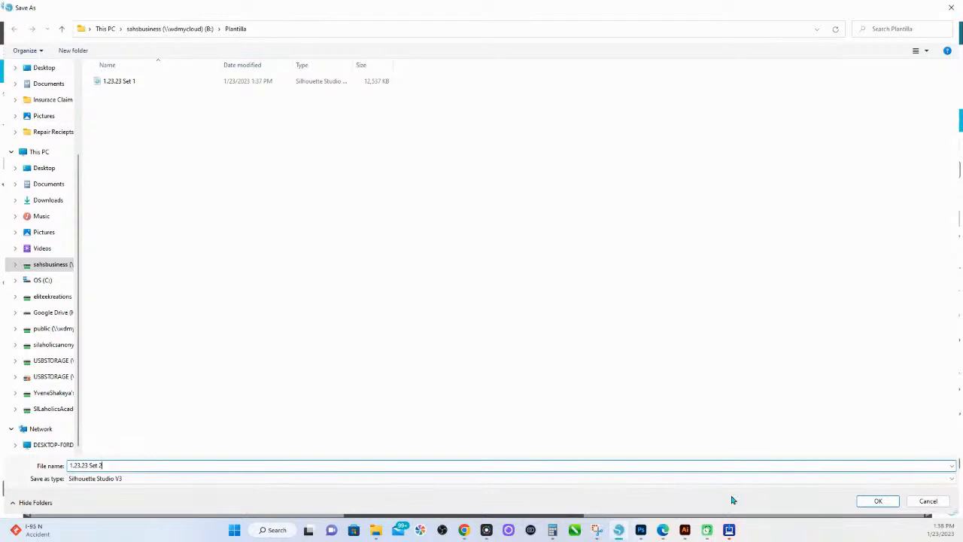
pyautogui.click(878, 502)
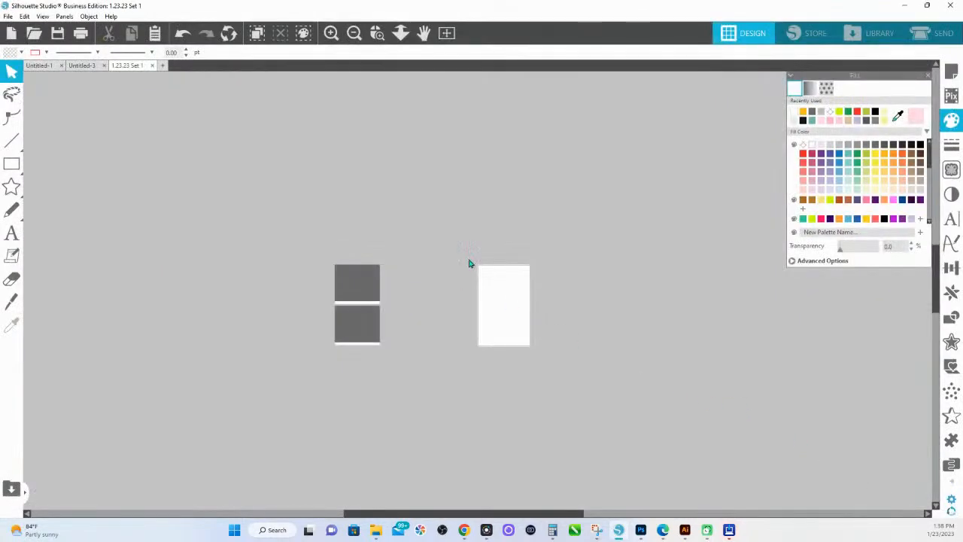
# Duplicate the empty two-rectangle template column three times to the right.
pyautogui.moveTo(324, 271); pyautogui.dragTo(413, 392)
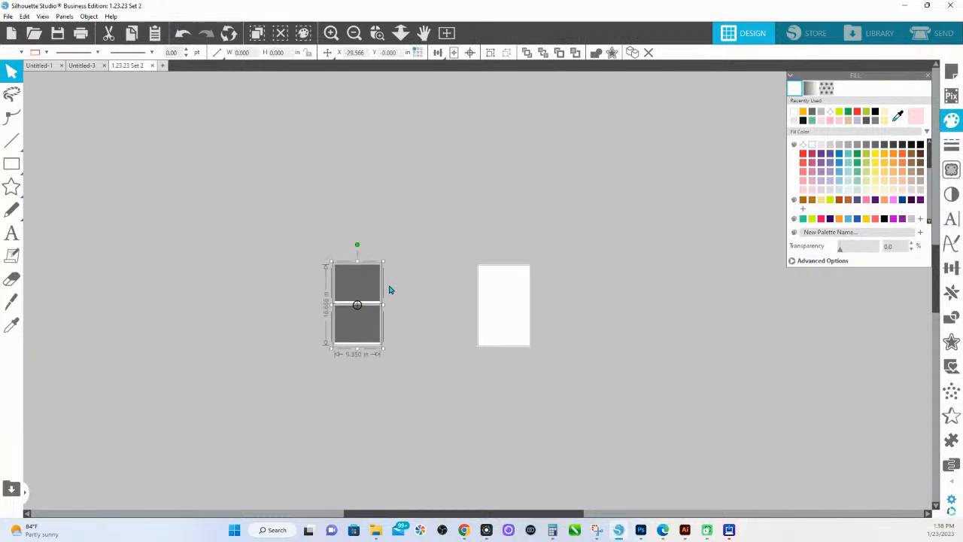
pyautogui.press('i')
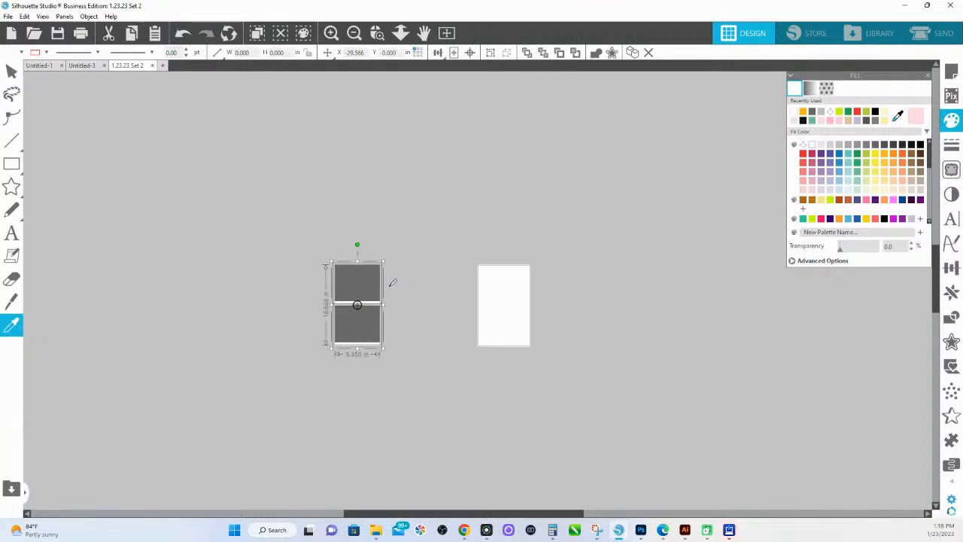
pyautogui.hotkey('ctrl', 'Right')
pyautogui.hotkey('ctrl', 'Right')
pyautogui.hotkey('ctrl', 'Right')
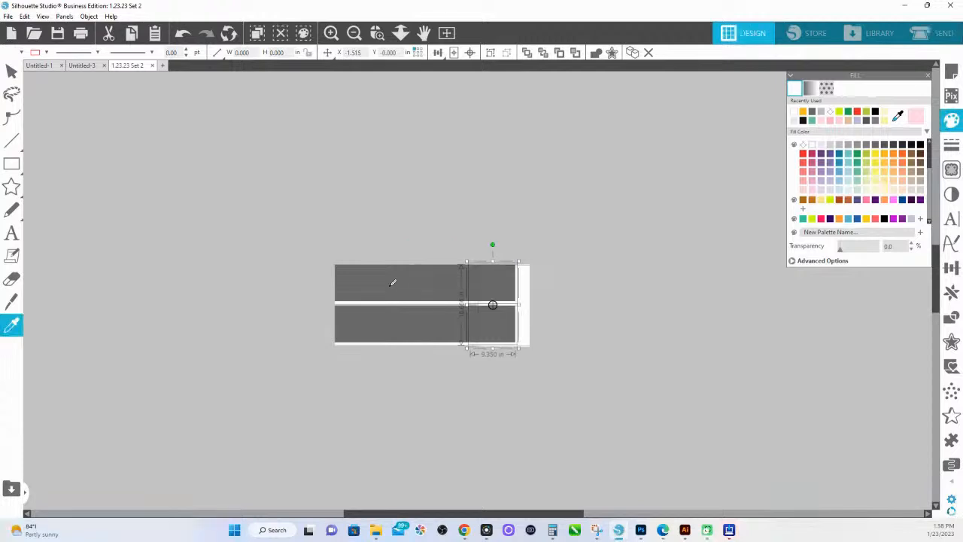
# Move all four template columns together to the left so they clear the page.
pyautogui.press('v')
pyautogui.moveTo(290, 229); pyautogui.dragTo(560, 370)
pyautogui.moveTo(507, 320); pyautogui.dragTo(413, 317)
# Nudge the rightmost template column to the right to leave a gap beside the third column.
pyautogui.click(442, 261)
pyautogui.click(399, 273)
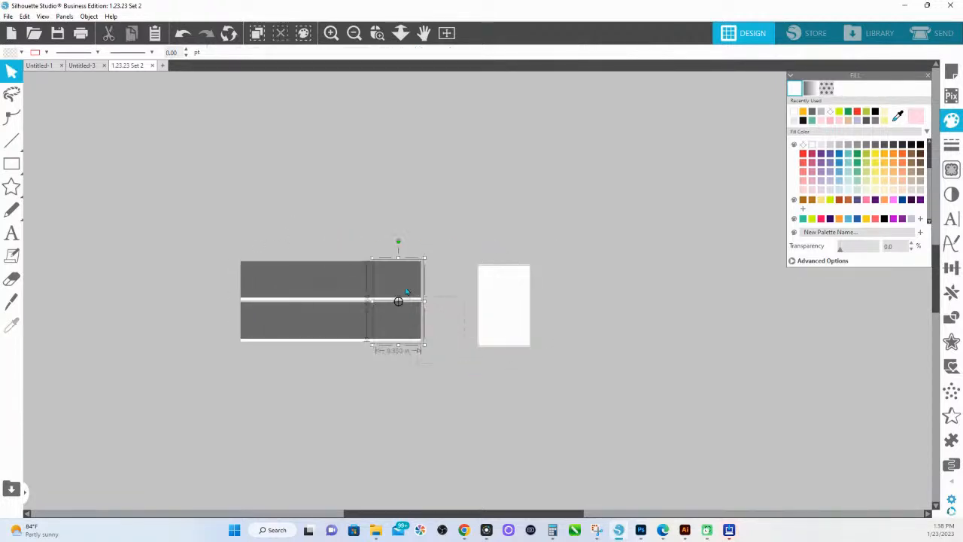
pyautogui.press('Right')
pyautogui.press('Right')
pyautogui.press('Right')
pyautogui.press('Right')
pyautogui.press('Right')
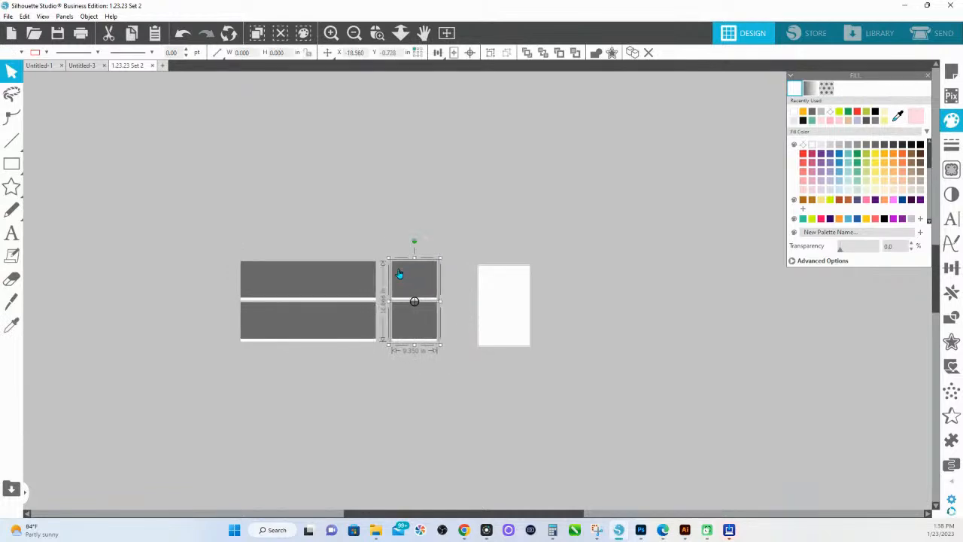
# Nudge the leftmost template column to the left and the third column to the right so all four columns stand apart.
pyautogui.click(256, 253)
pyautogui.click(256, 340)
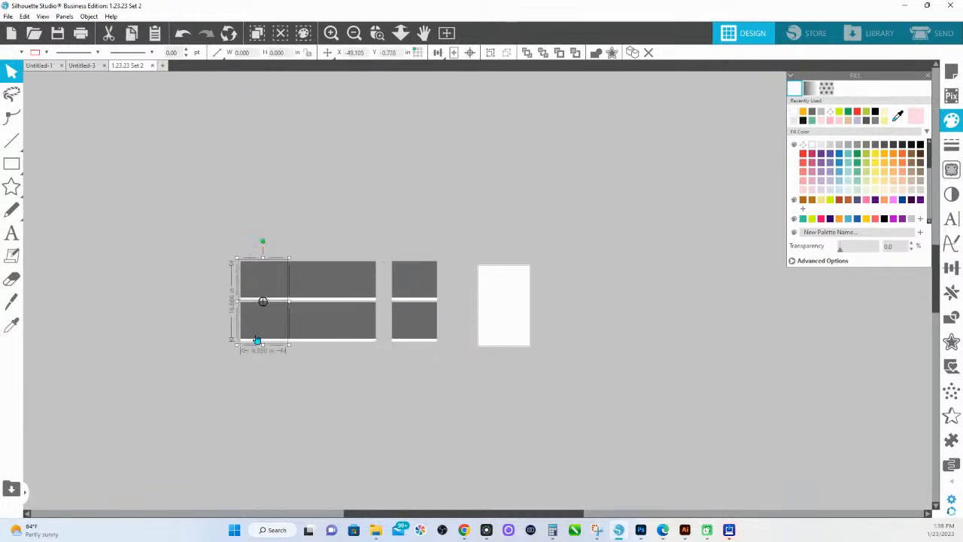
pyautogui.press('Left')
pyautogui.press('Left')
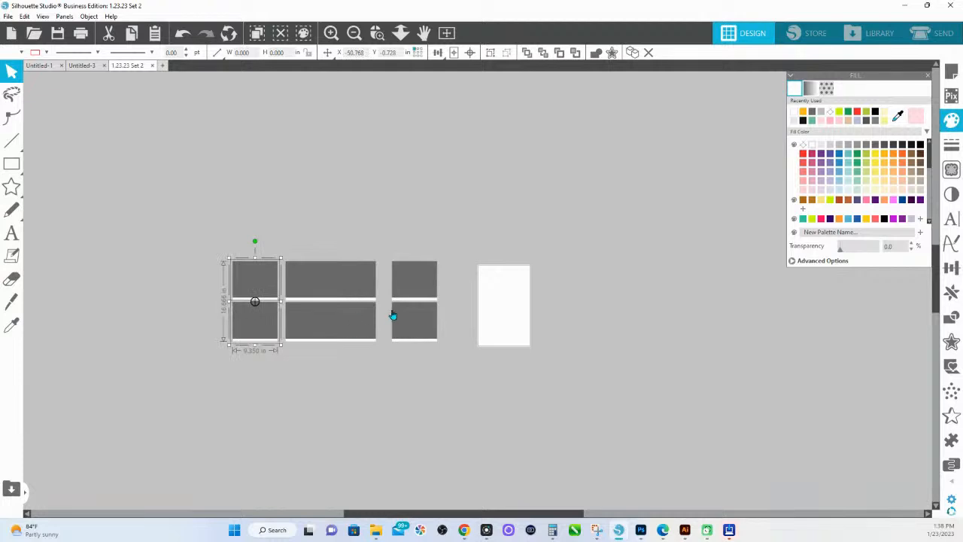
pyautogui.click(350, 233)
pyautogui.click(374, 342)
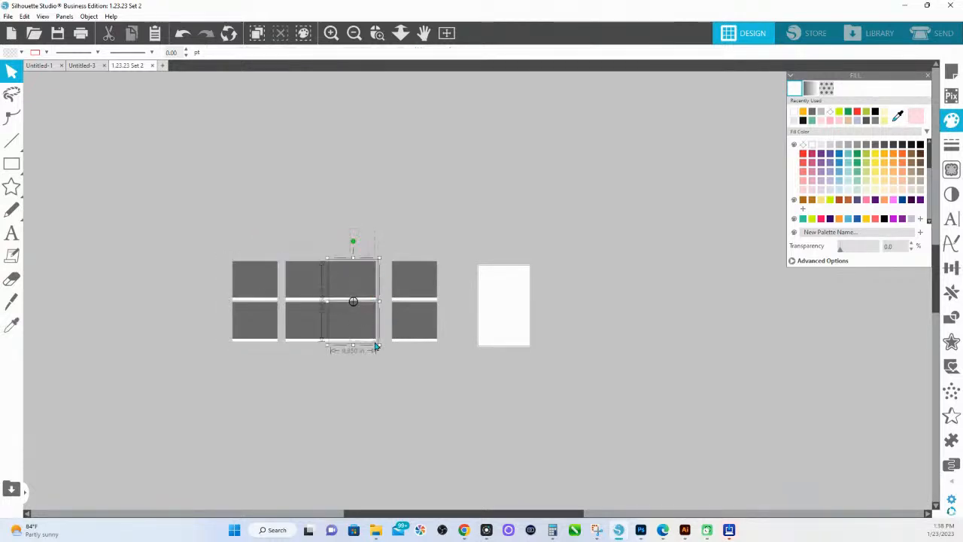
pyautogui.press('Right')
pyautogui.press('Right')
pyautogui.press('Left')
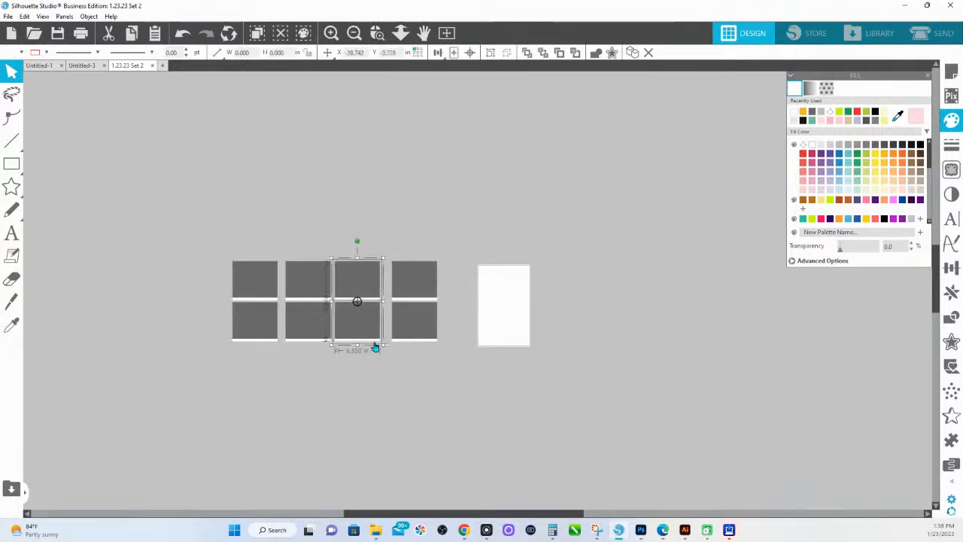
pyautogui.click(460, 186)
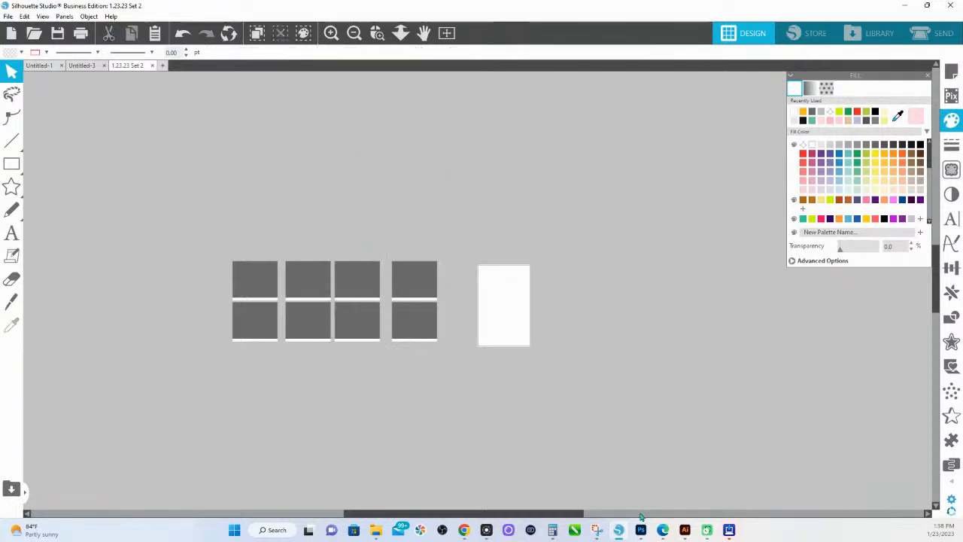
# Bring up the Plantilla folder window and place it so the template columns and the design files are both accessible.
pyautogui.click(375, 529)
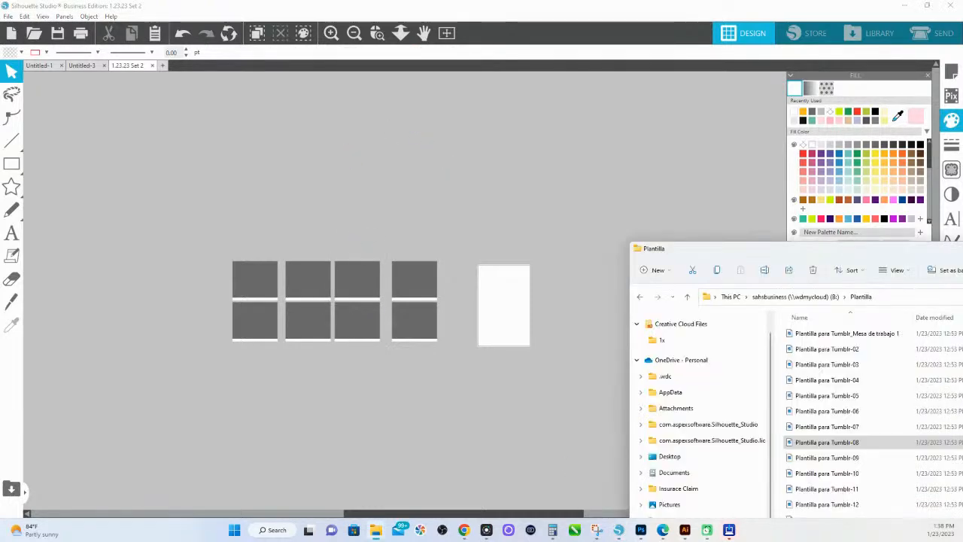
pyautogui.press('super+Right')
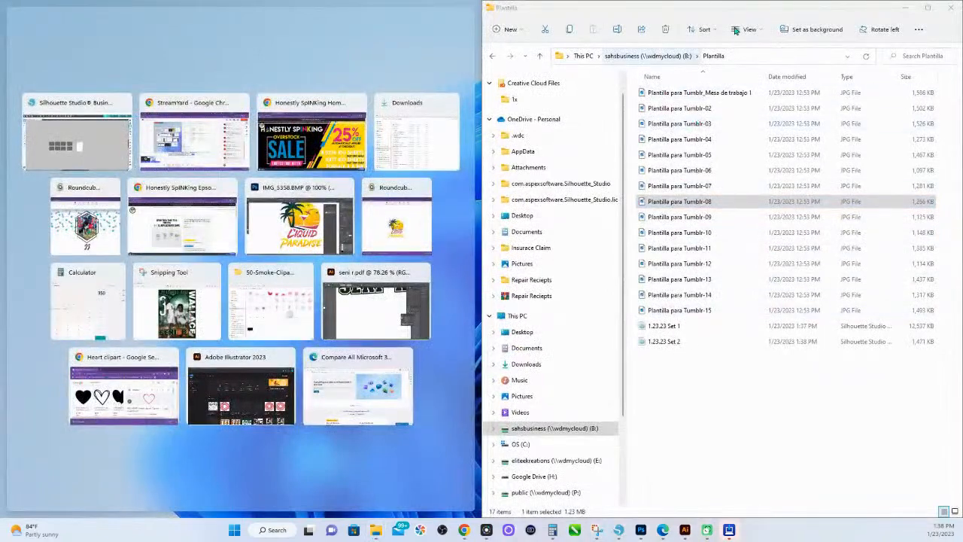
pyautogui.click(930, 9)
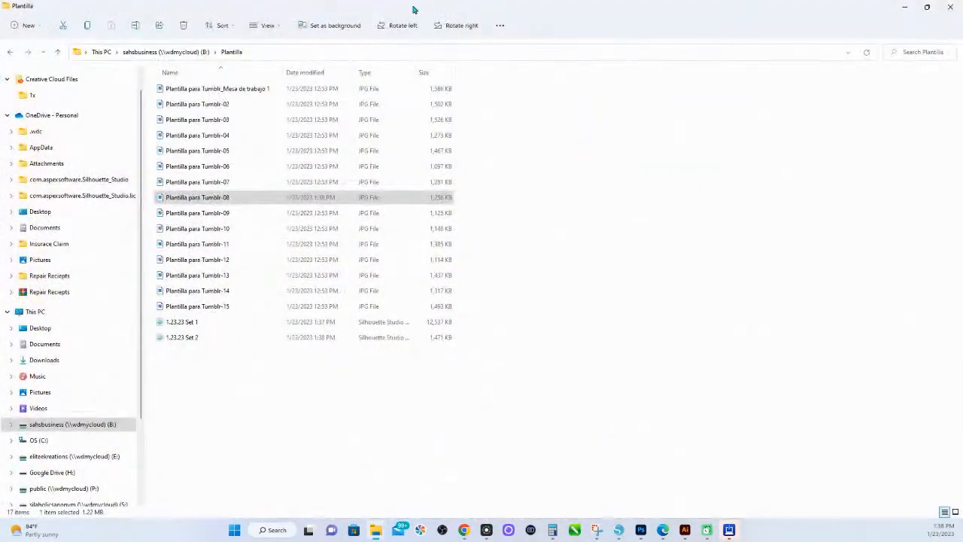
pyautogui.moveTo(412, 9); pyautogui.dragTo(804, 130)
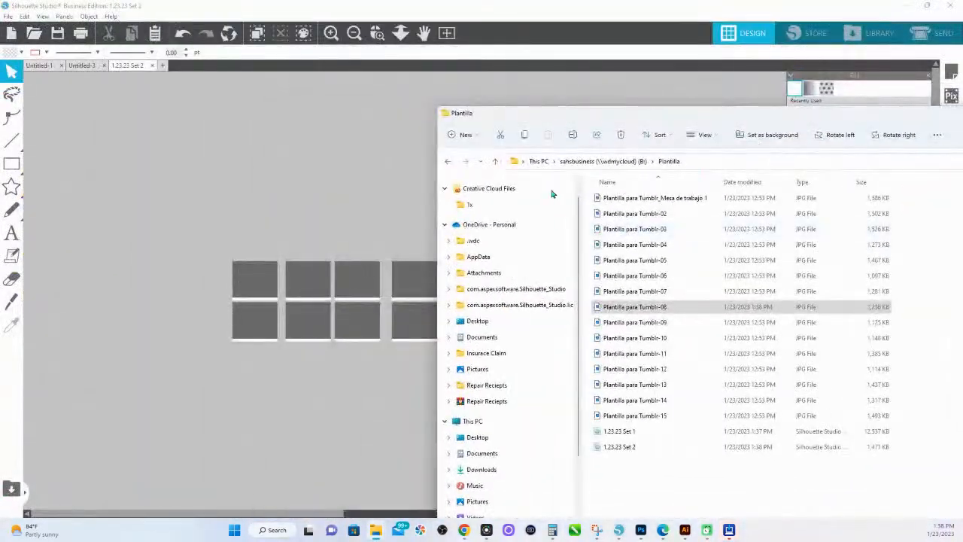
pyautogui.moveTo(555, 113); pyautogui.dragTo(674, 106)
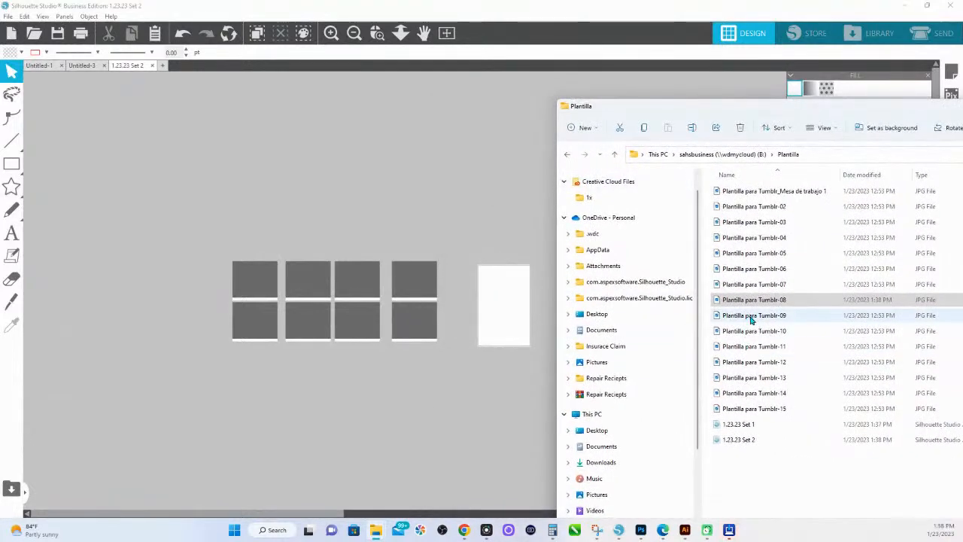
# Fill the template rectangles with Plantilla para Tumblr-09 through Tumblr-15, working down each column from the rightmost to the leftmost.
pyautogui.moveTo(750, 320); pyautogui.dragTo(425, 288)
pyautogui.click(773, 330)
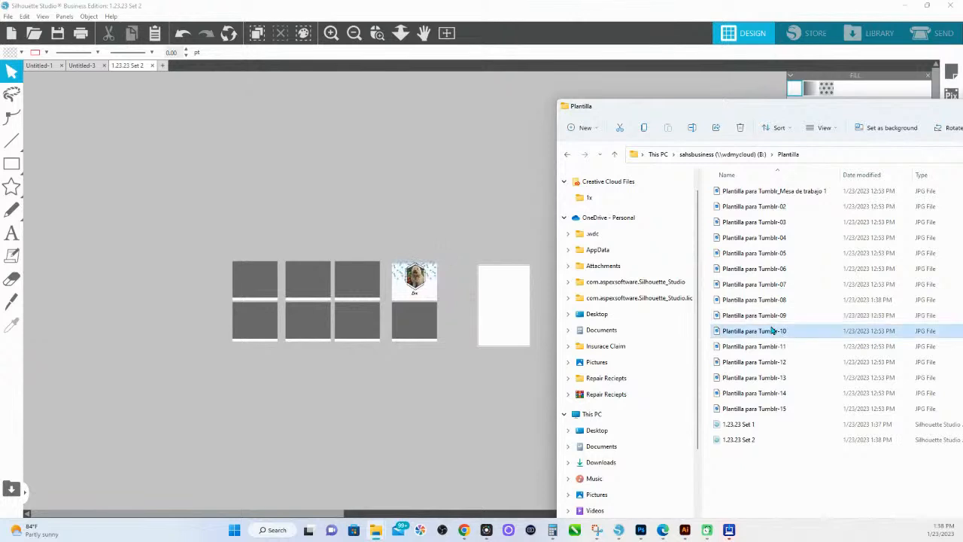
pyautogui.moveTo(772, 330); pyautogui.dragTo(427, 324)
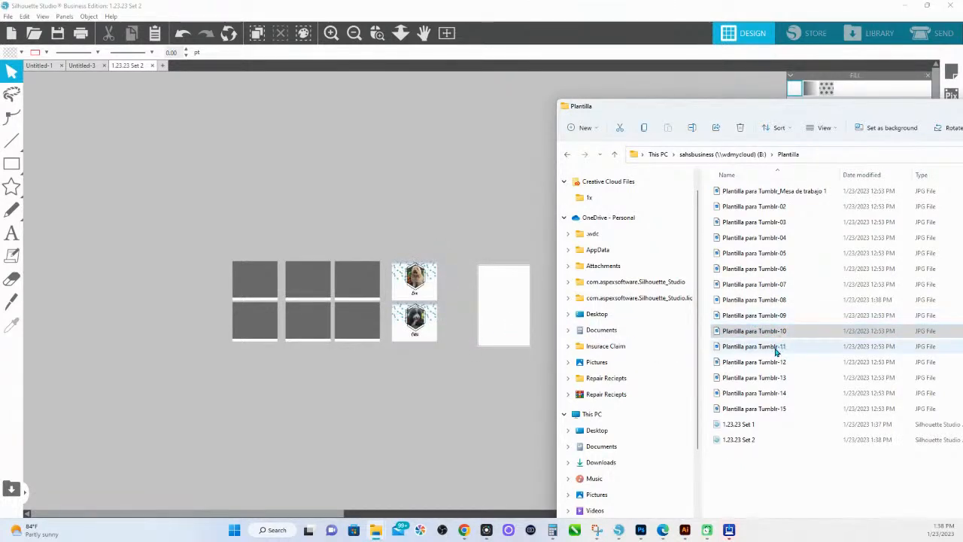
pyautogui.moveTo(775, 352); pyautogui.dragTo(359, 325)
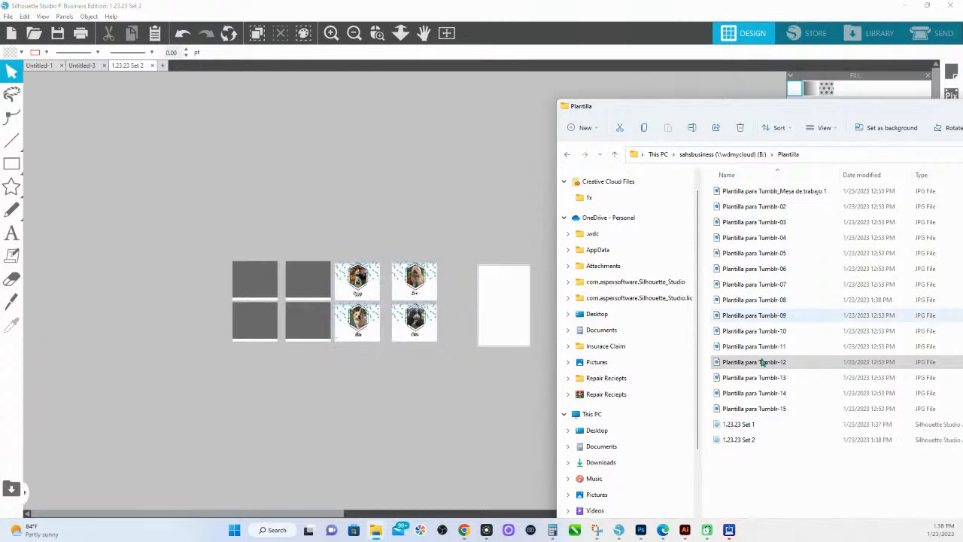
pyautogui.moveTo(756, 378); pyautogui.dragTo(307, 279)
pyautogui.moveTo(761, 393); pyautogui.dragTo(309, 320)
pyautogui.moveTo(771, 409); pyautogui.dragTo(264, 260)
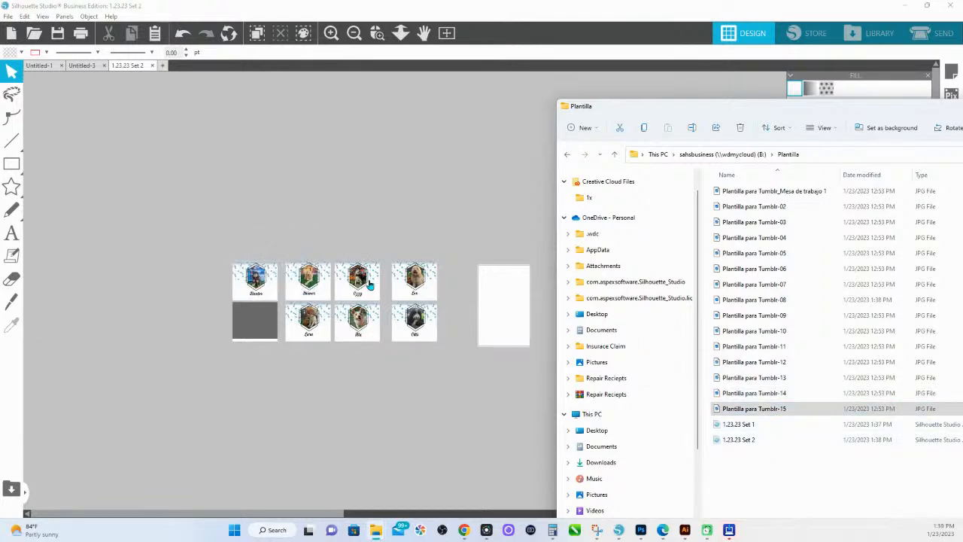
# Group the two designs in each full column as a pair, and group the single design in the leftmost column.
pyautogui.moveTo(451, 354); pyautogui.dragTo(370, 361)
pyautogui.press('i')
pyautogui.hotkey('ctrl', 'g')
pyautogui.hotkey('ctrl', 'g')
pyautogui.moveTo(304, 231); pyautogui.dragTo(316, 340)
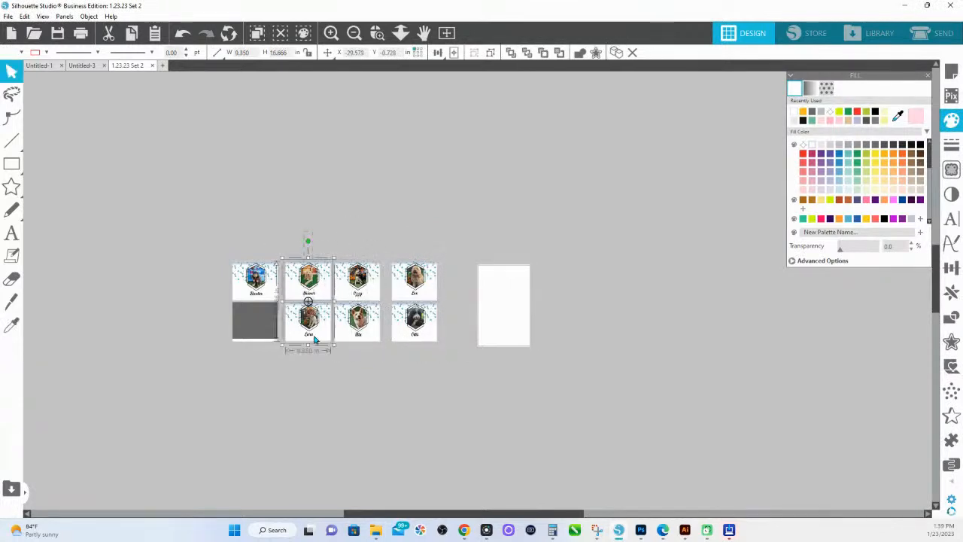
pyautogui.hotkey('ctrl', 'g')
pyautogui.moveTo(231, 235); pyautogui.dragTo(273, 294)
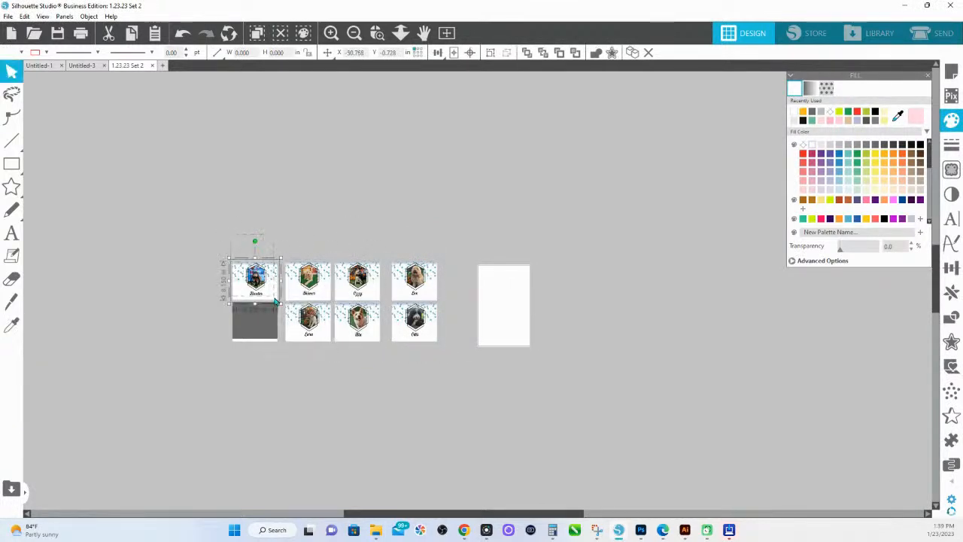
pyautogui.hotkey('ctrl', 'g')
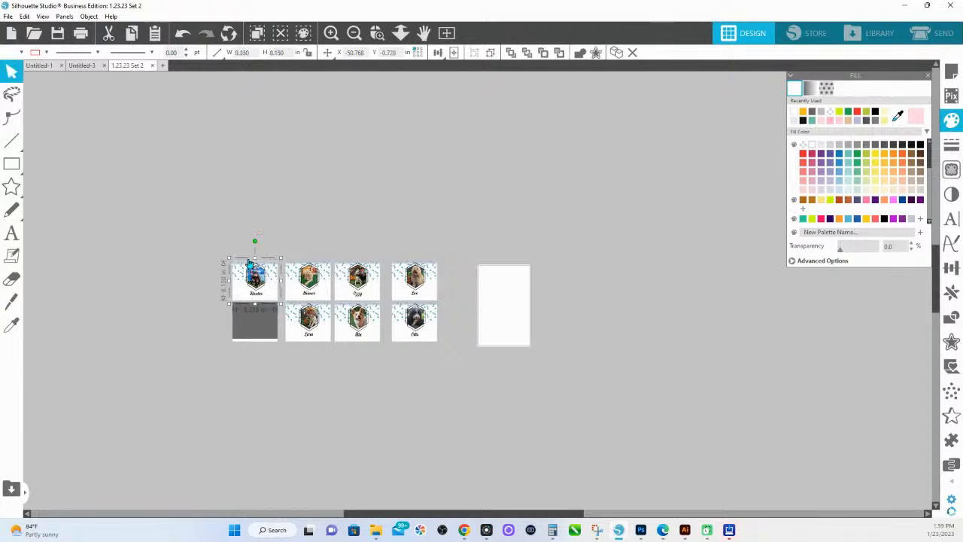
pyautogui.click(238, 261)
pyautogui.click(254, 298)
# Print the rightmost design pair centered on the page, and move it off the page to the right.
pyautogui.moveTo(427, 243); pyautogui.dragTo(426, 337)
pyautogui.click(454, 52)
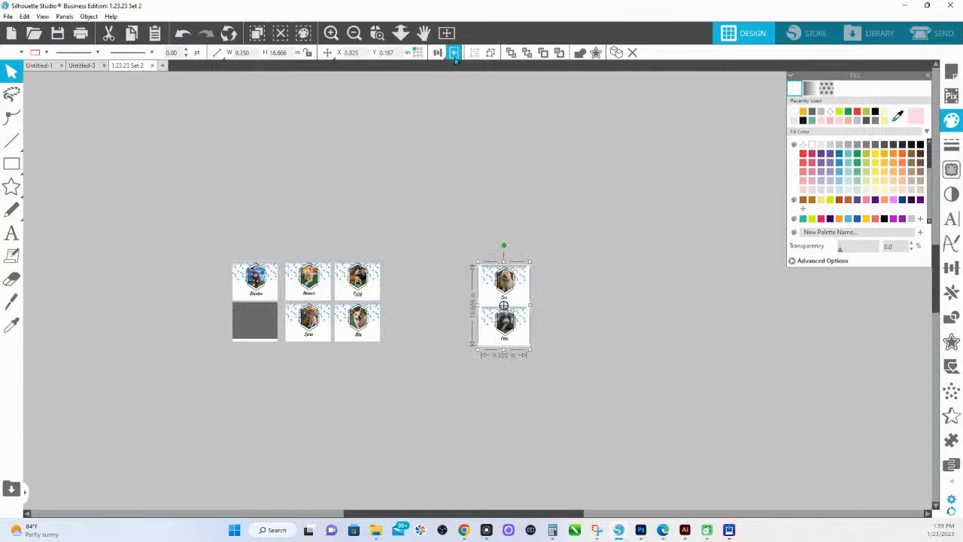
pyautogui.click(84, 39)
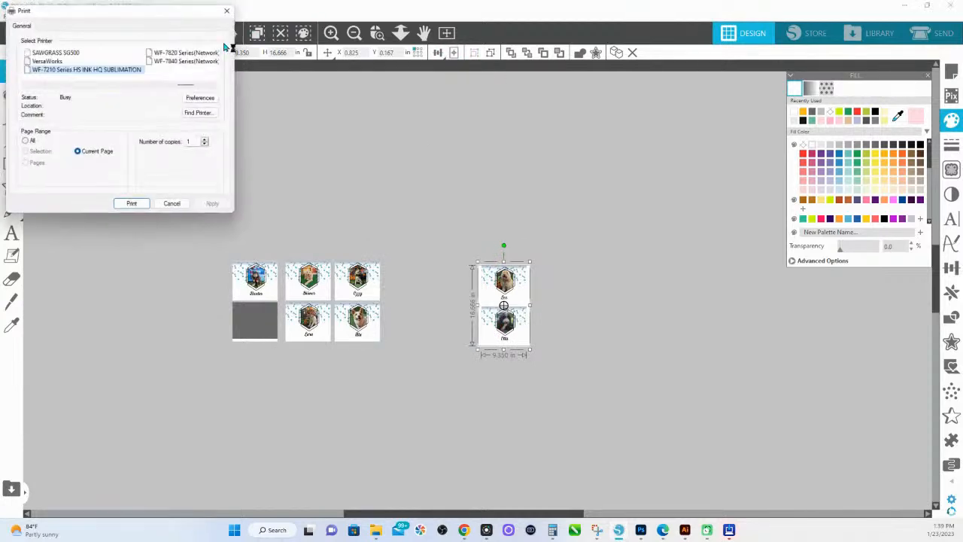
pyautogui.click(132, 205)
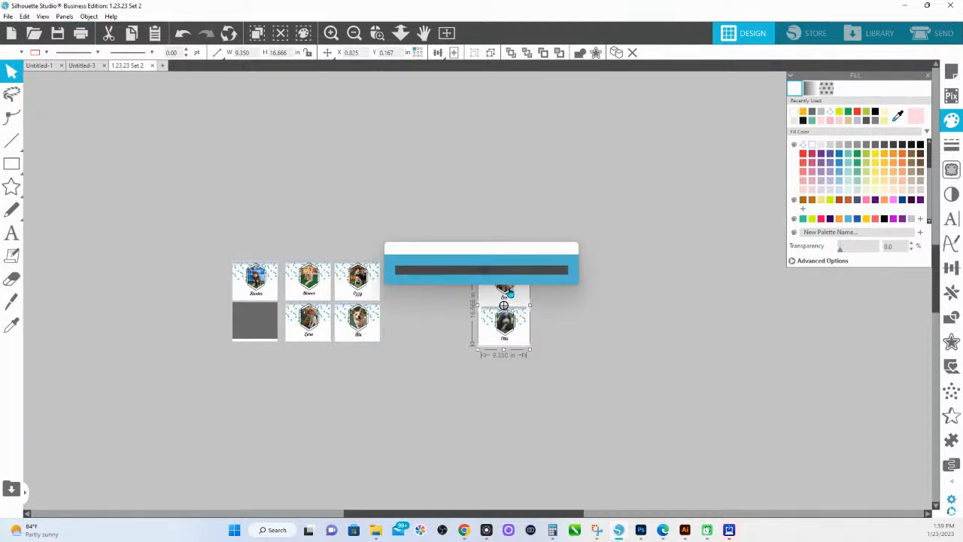
pyautogui.moveTo(509, 292); pyautogui.dragTo(642, 291)
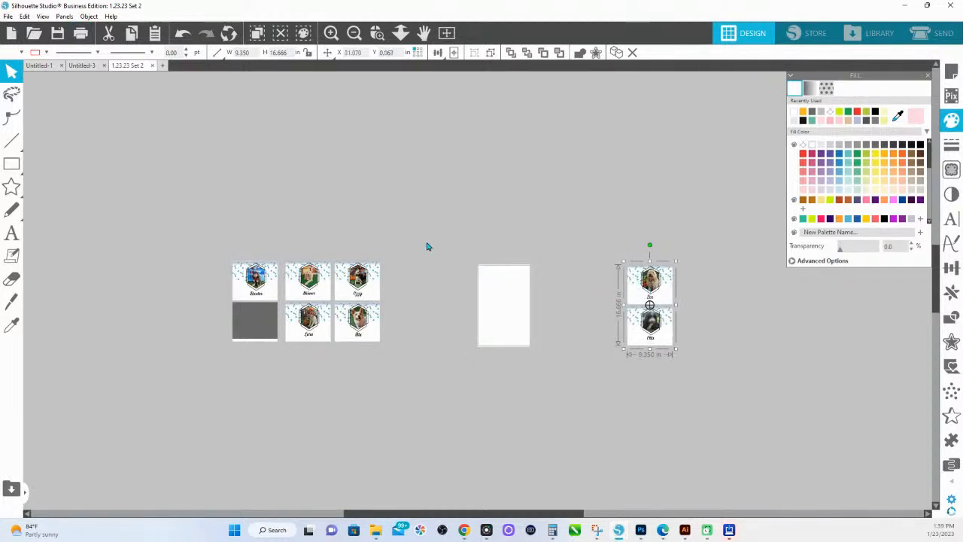
# Review the main, additional and maintenance preferences of the WF-7210 Series HS INK HQ SUBLIMATION printer for the third column's pair, and cancel printing.
pyautogui.moveTo(416, 349); pyautogui.dragTo(346, 259)
pyautogui.click(80, 33)
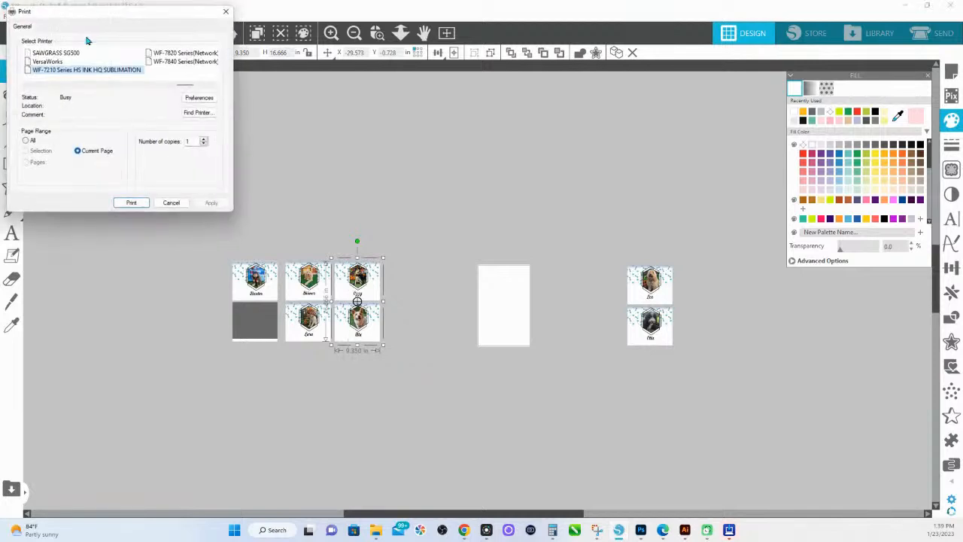
pyautogui.click(201, 98)
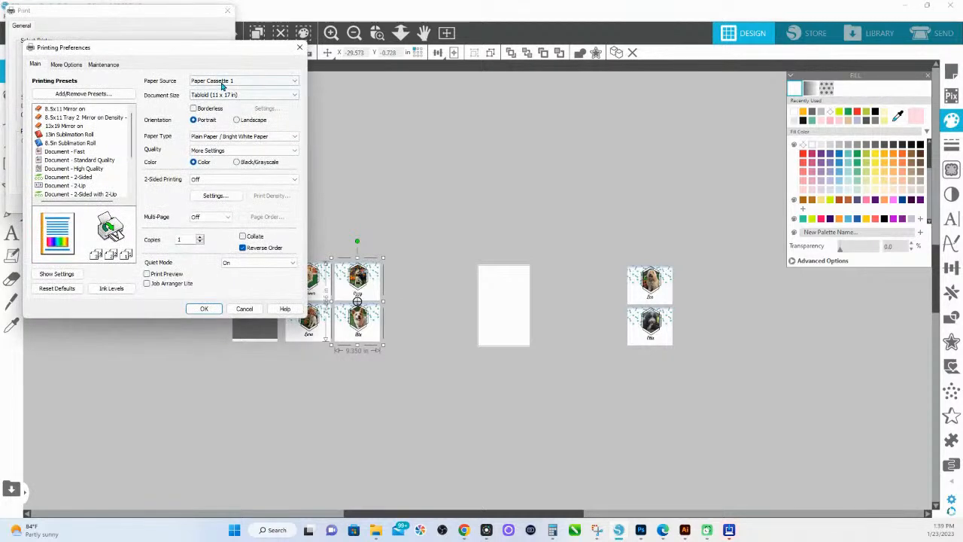
pyautogui.click(65, 64)
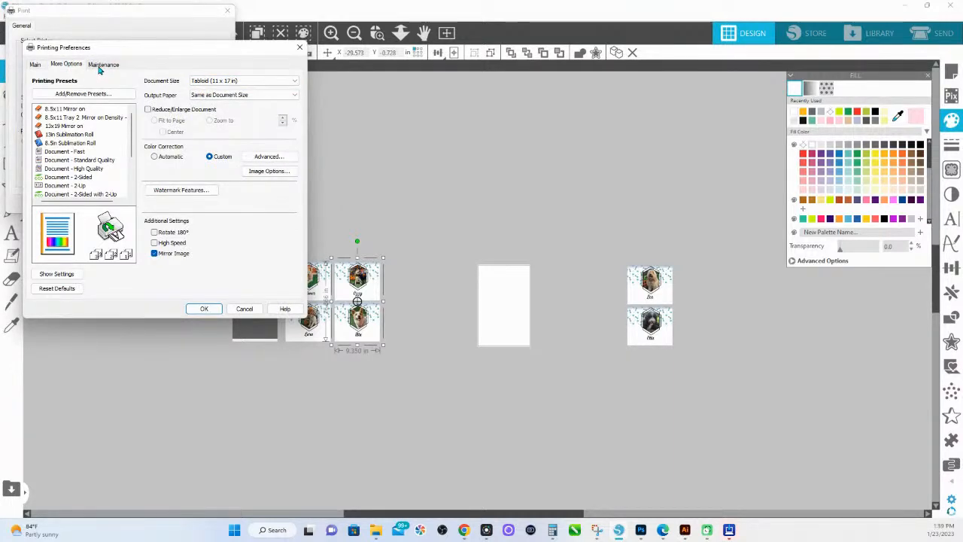
pyautogui.click(103, 64)
pyautogui.click(34, 65)
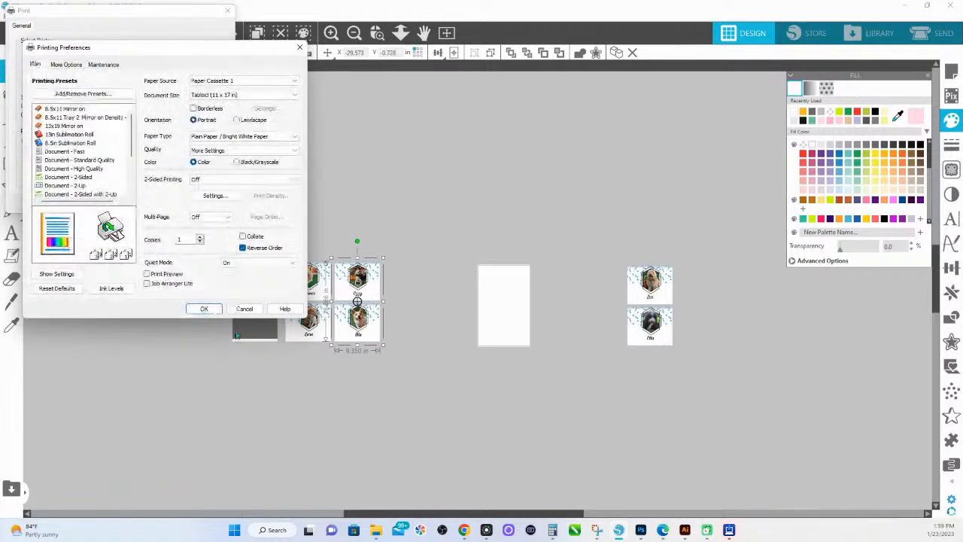
pyautogui.click(244, 311)
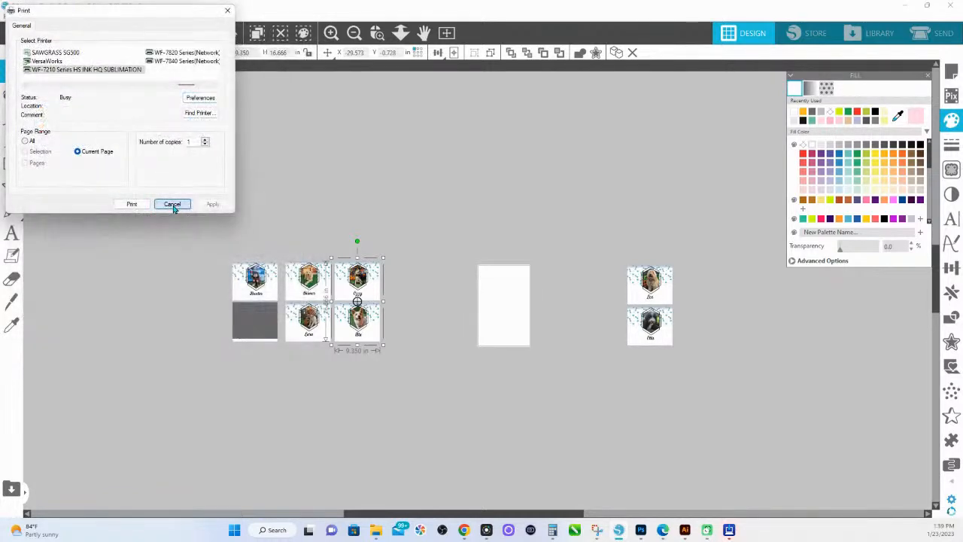
pyautogui.click(171, 203)
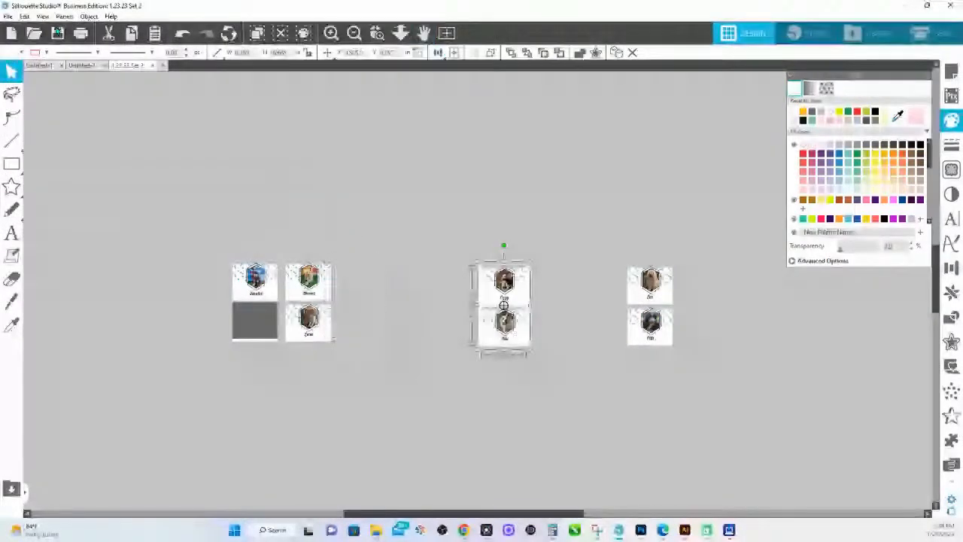
# Print the third column's design pair centered on the page, and move it off the page to the upper right.
pyautogui.click(80, 32)
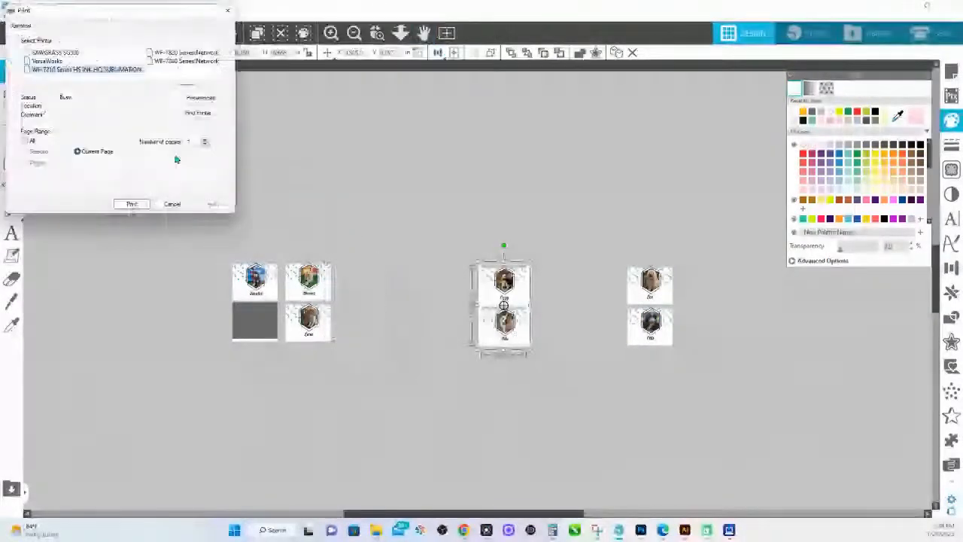
pyautogui.click(138, 206)
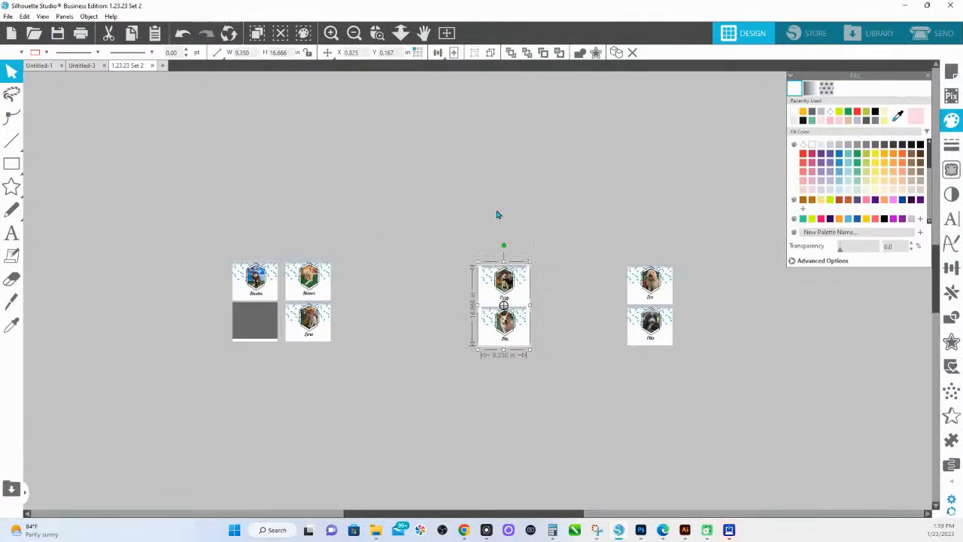
pyautogui.moveTo(480, 275); pyautogui.dragTo(560, 173)
# Center the second column's design pair on the page, print it, and move it off the page to the lower right.
pyautogui.click(323, 272)
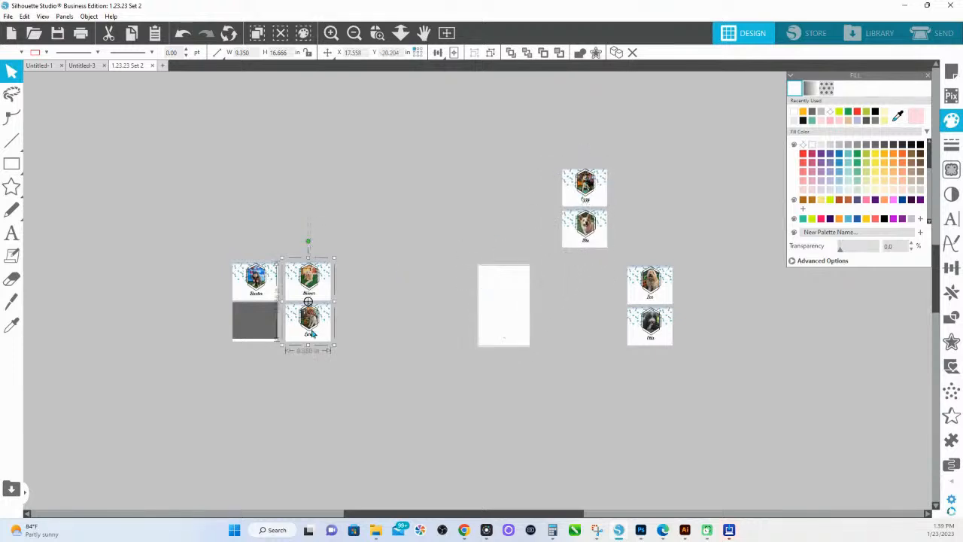
pyautogui.click(453, 53)
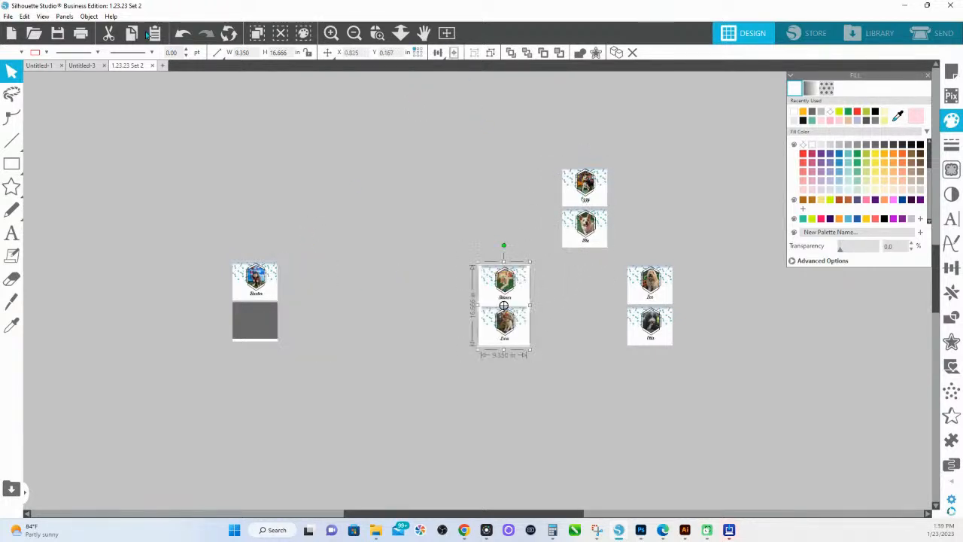
pyautogui.click(155, 34)
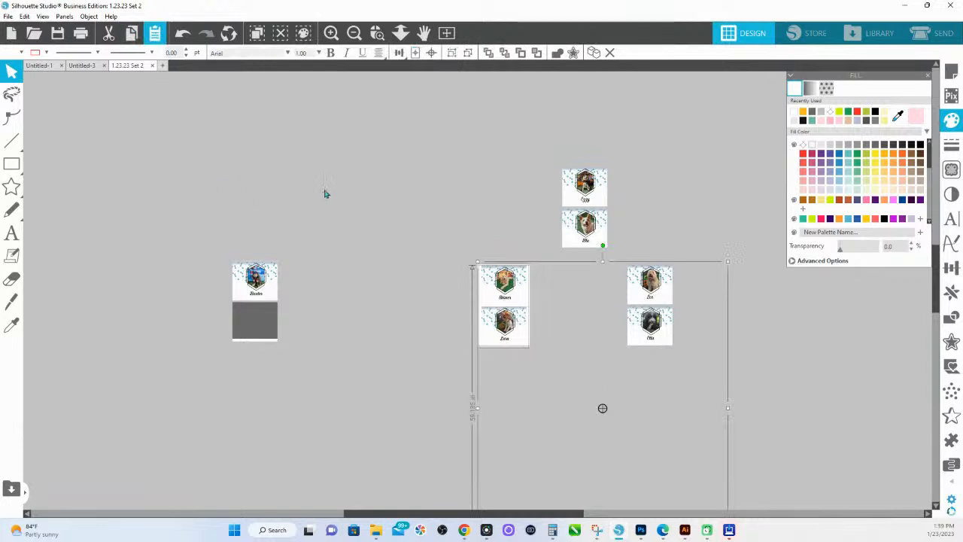
pyautogui.hotkey('ctrl', 'z')
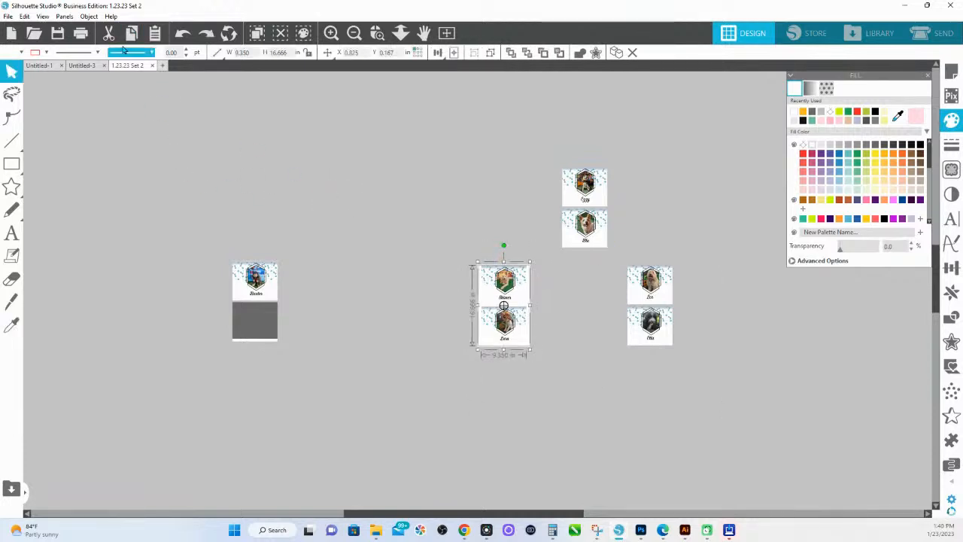
pyautogui.click(80, 34)
pyautogui.click(133, 204)
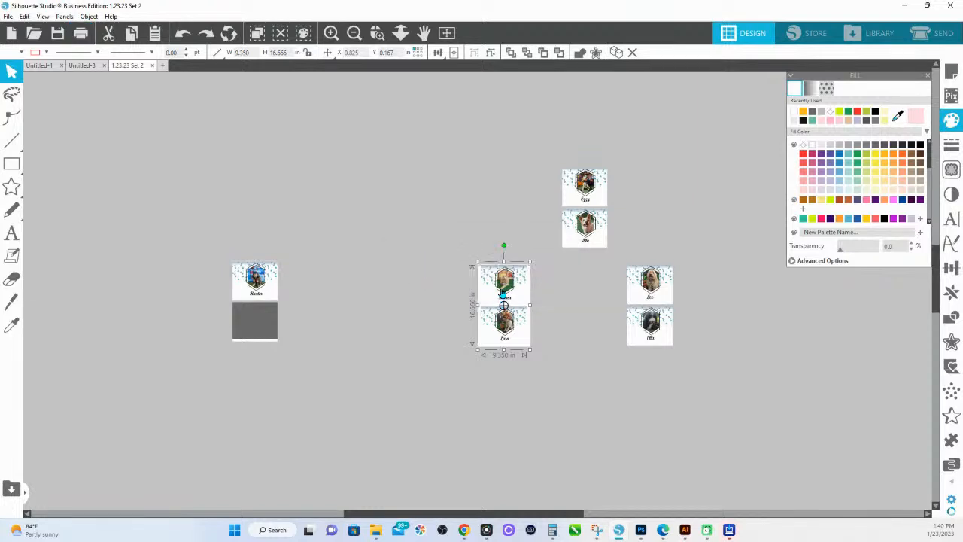
pyautogui.moveTo(502, 301); pyautogui.dragTo(600, 348)
# Fit the remaining single design on an 8.5 x 11 in page, rotated 90 degrees clockwise and centered.
pyautogui.click(279, 285)
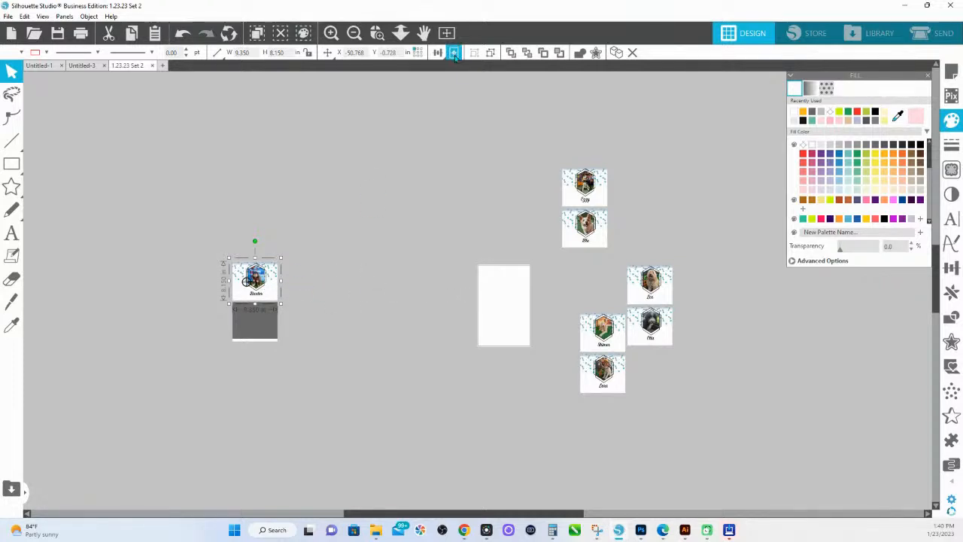
pyautogui.click(454, 52)
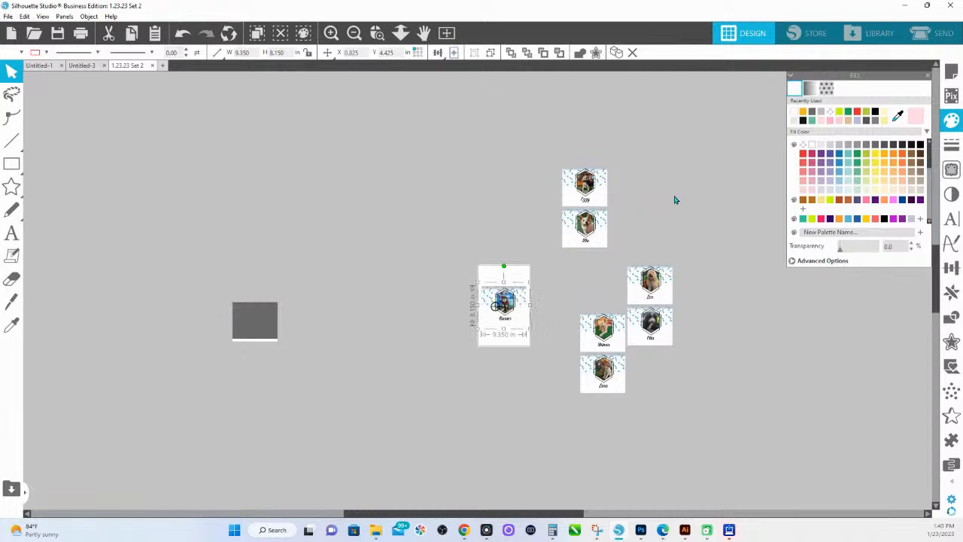
pyautogui.click(951, 72)
pyautogui.moveTo(905, 172); pyautogui.dragTo(847, 167)
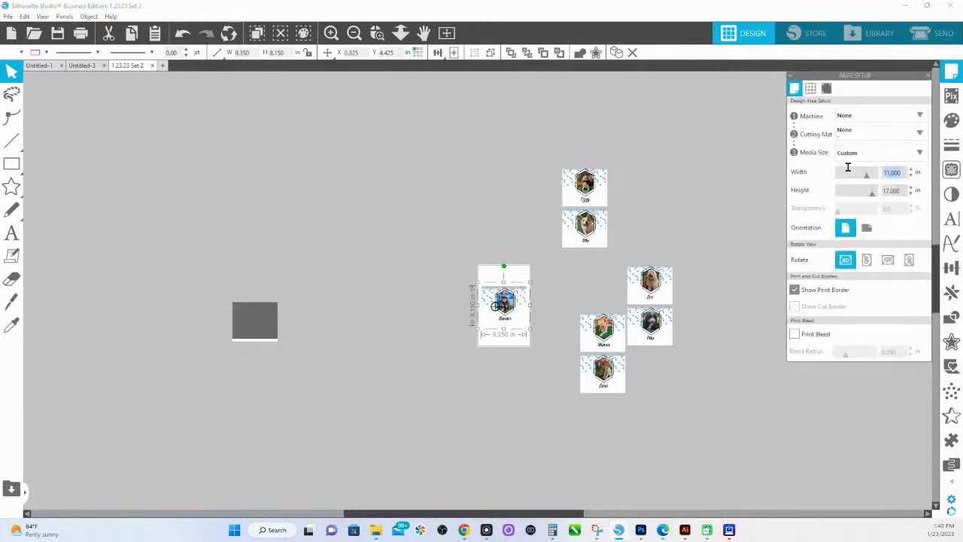
pyautogui.write('8.5')
pyautogui.press('Return')
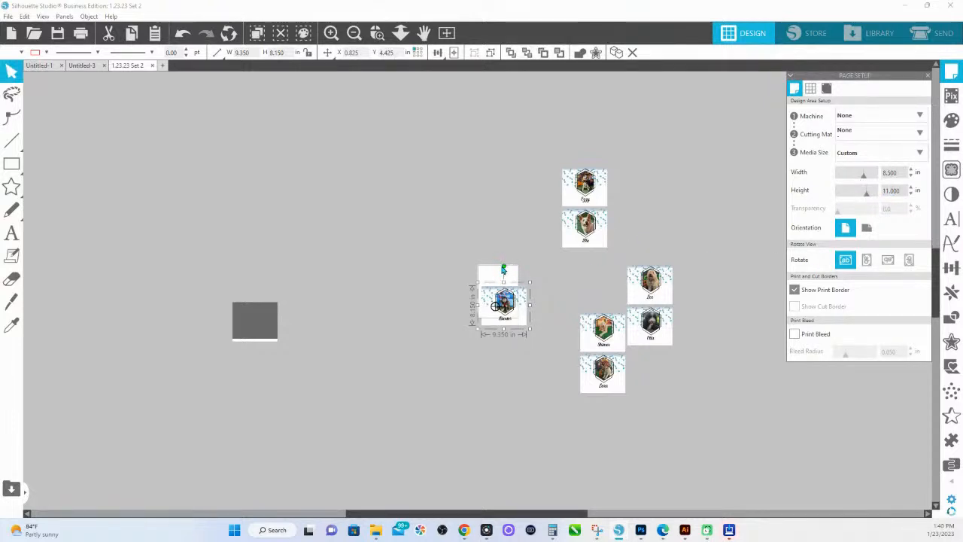
pyautogui.moveTo(503, 269); pyautogui.dragTo(535, 319)
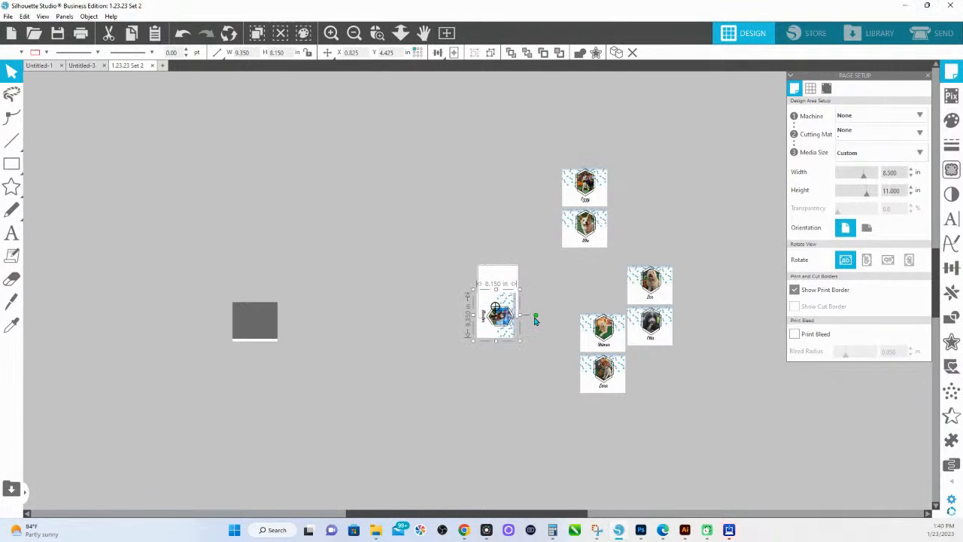
pyautogui.click(453, 52)
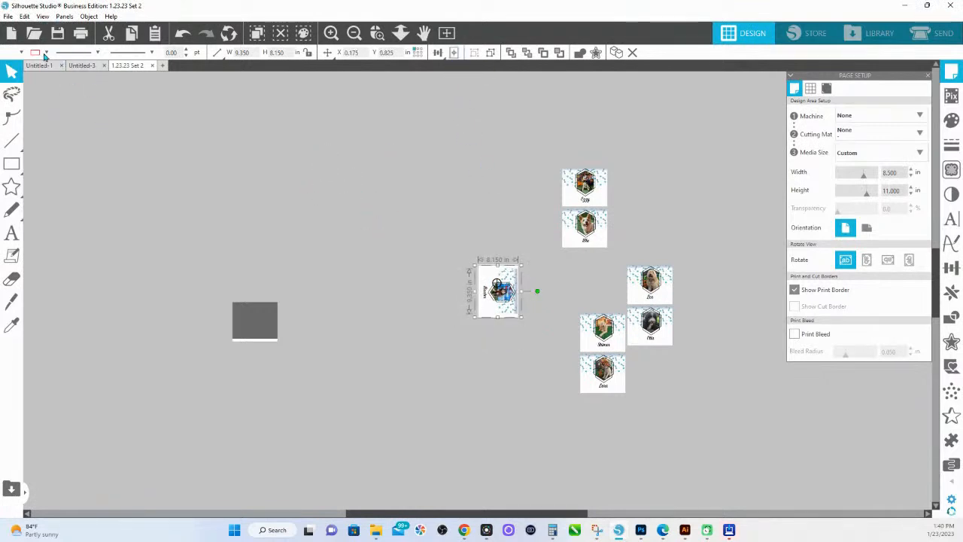
# Print the centered design at Letter (8.5 x 11 in) document size from Paper Cassette 2.
pyautogui.click(80, 33)
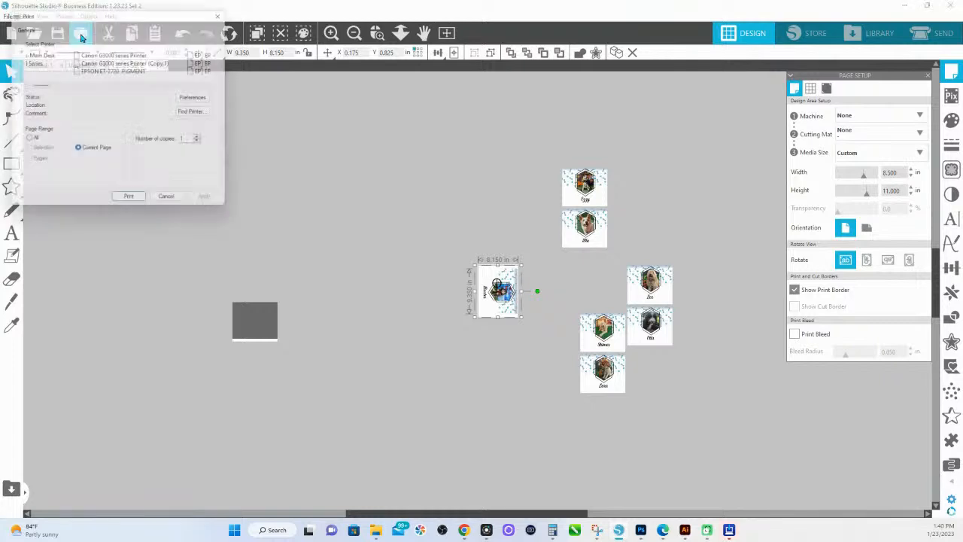
pyautogui.click(201, 99)
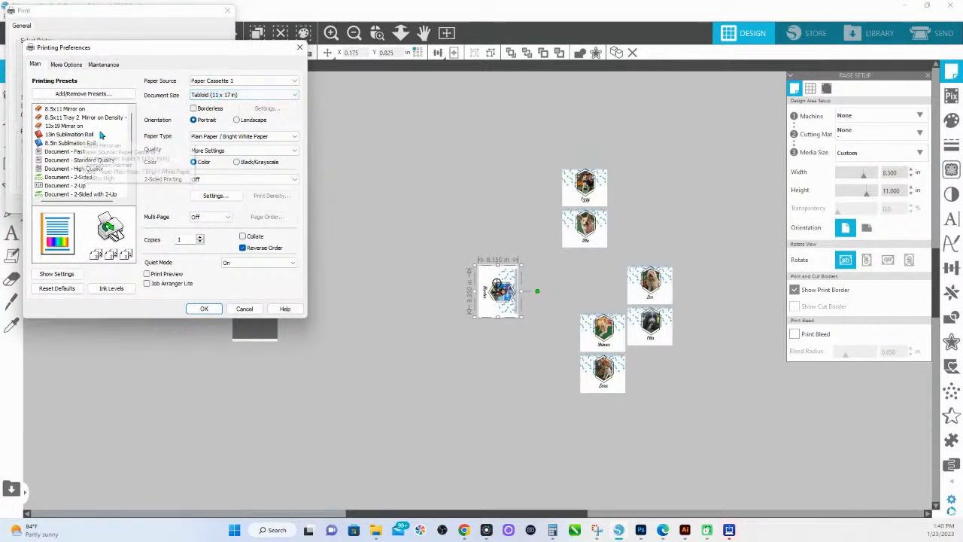
pyautogui.click(200, 95)
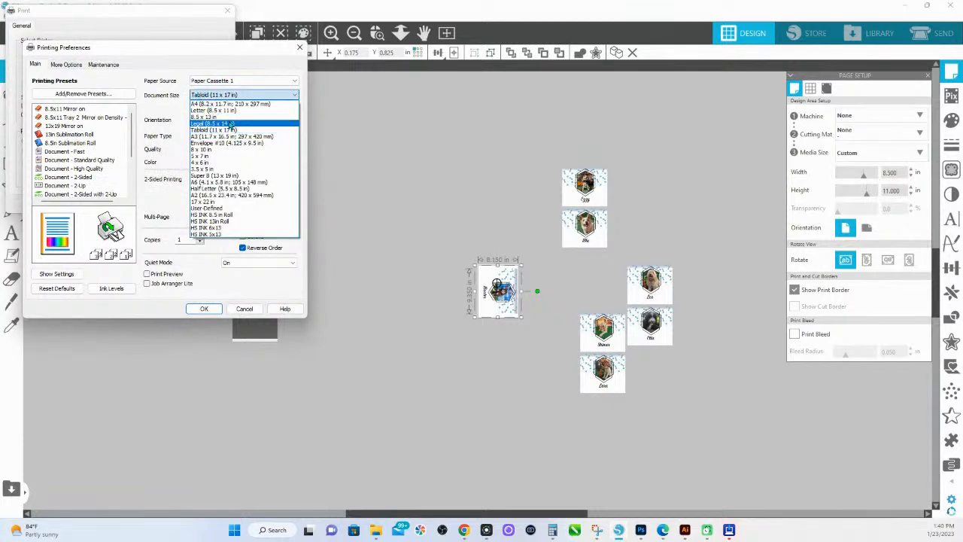
pyautogui.click(228, 111)
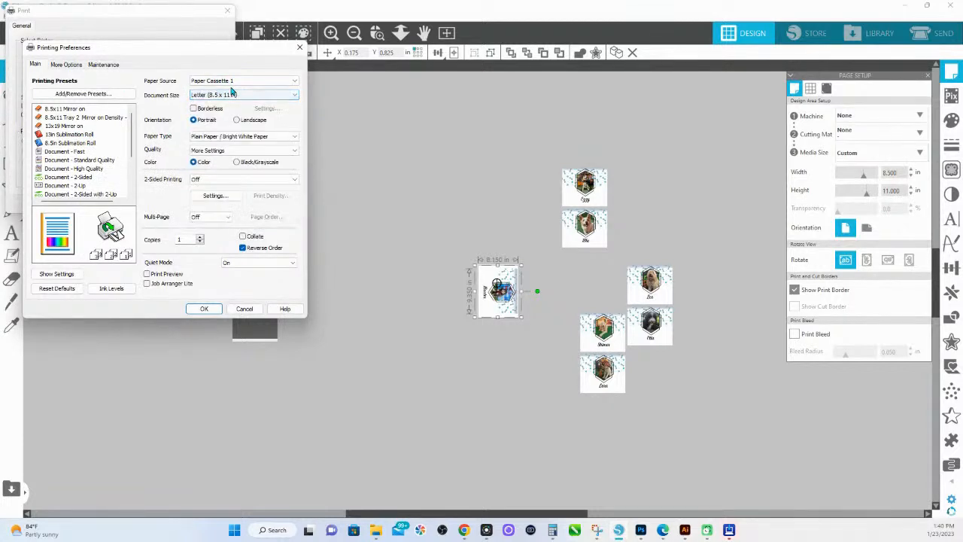
pyautogui.click(230, 81)
pyautogui.click(227, 103)
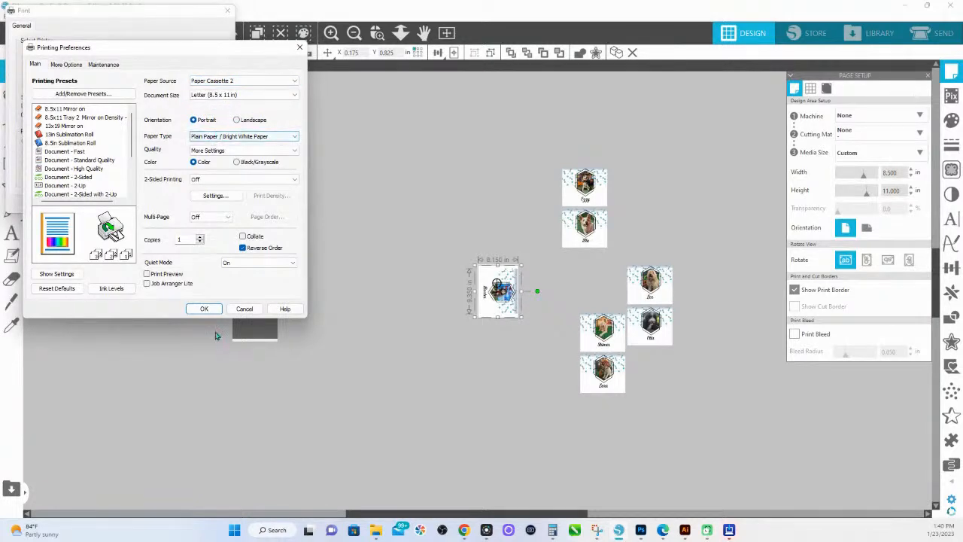
pyautogui.click(204, 310)
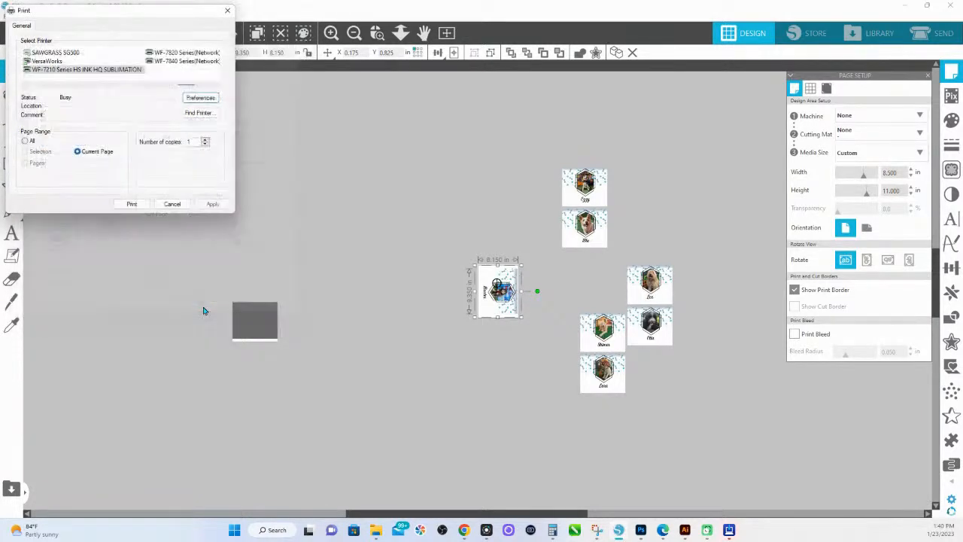
pyautogui.click(146, 209)
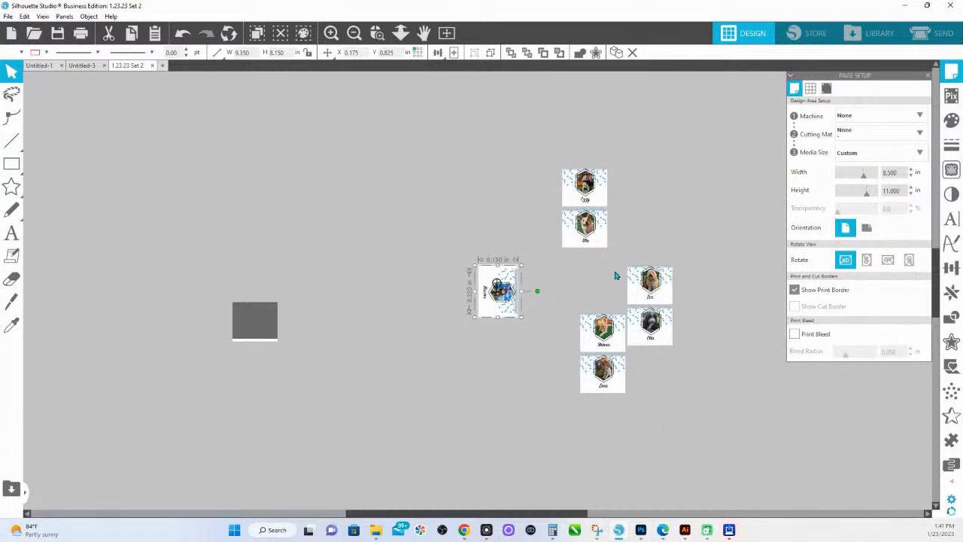
# Ungroup the rightmost design pair and select the bone-and-paw background of its upper design.
pyautogui.click(378, 33)
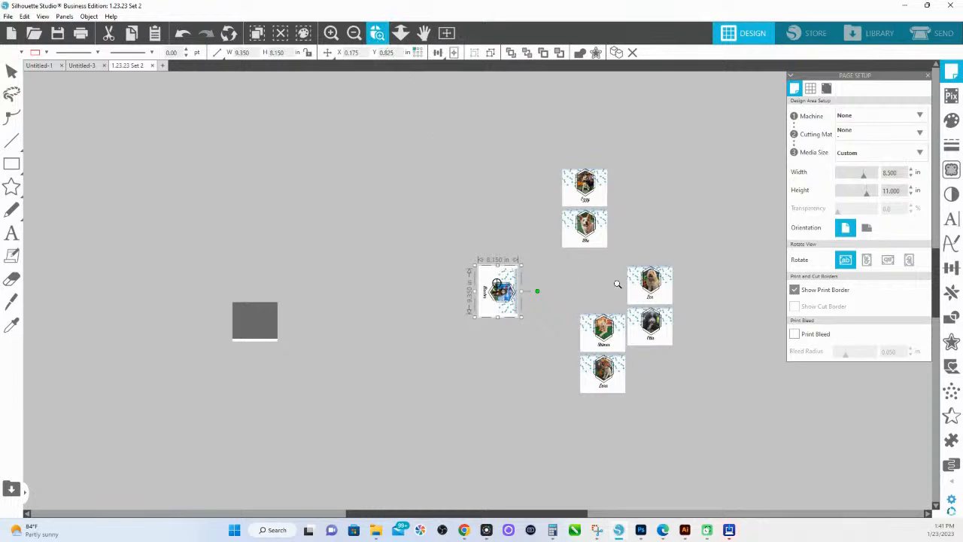
pyautogui.moveTo(627, 272); pyautogui.dragTo(679, 294)
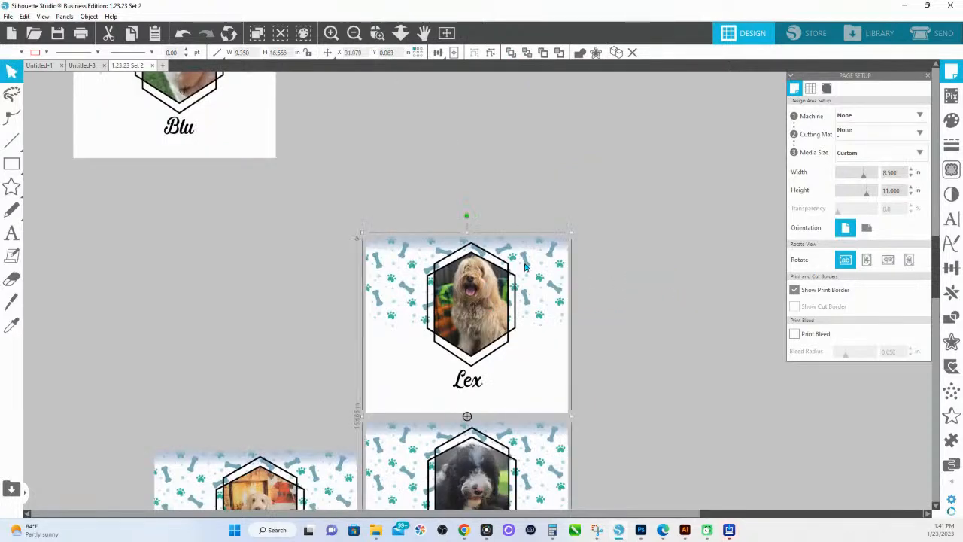
pyautogui.click(552, 184)
pyautogui.rightClick(542, 245)
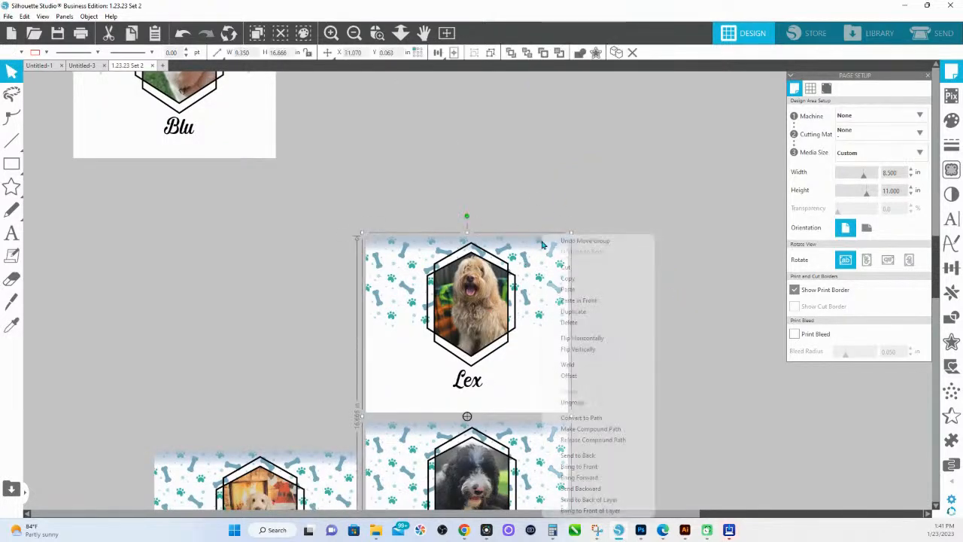
pyautogui.click(579, 402)
pyautogui.click(561, 324)
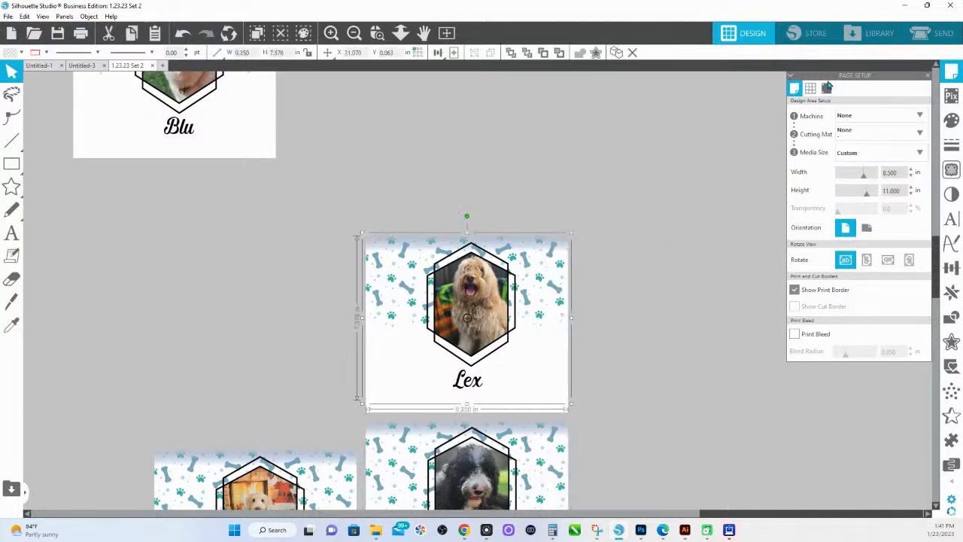
# Activate pattern panning in the advanced pattern fill options of the selected background, try the pan handle, and deselect the background.
pyautogui.click(950, 121)
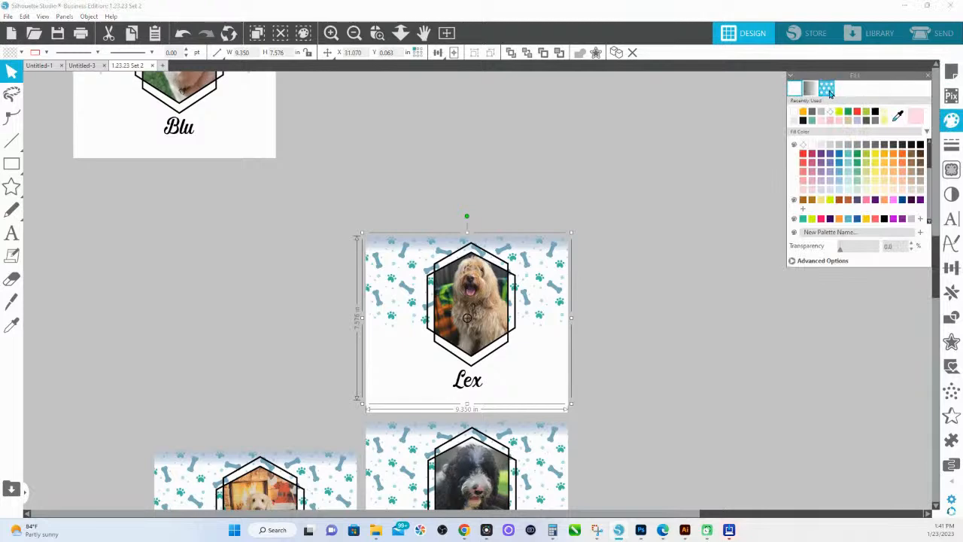
pyautogui.click(826, 90)
pyautogui.click(819, 225)
pyautogui.click(844, 382)
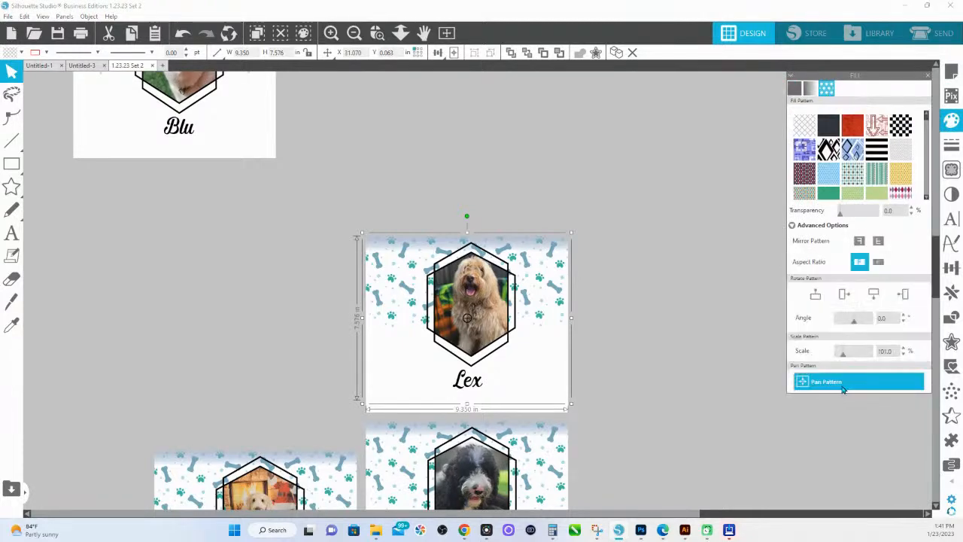
pyautogui.moveTo(467, 317); pyautogui.dragTo(468, 315)
pyautogui.click(466, 320)
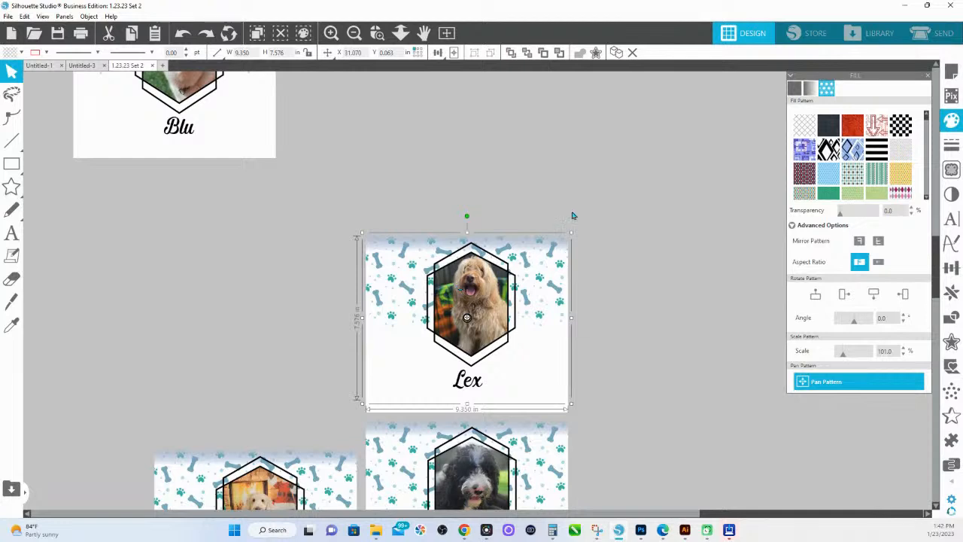
pyautogui.click(609, 208)
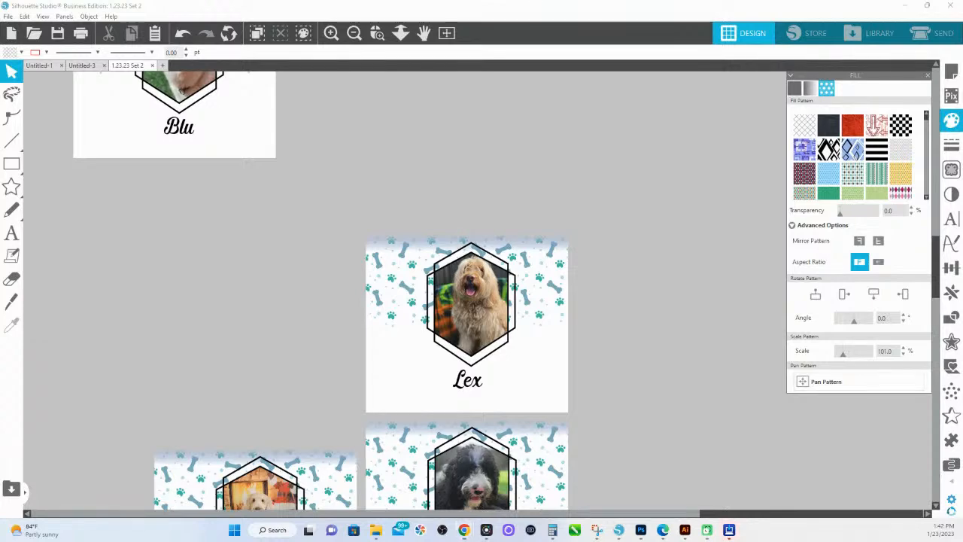
# Switch to Chrome to view the shop.hsink365.com store page.
pyautogui.hotkey('alt', 'Tab')
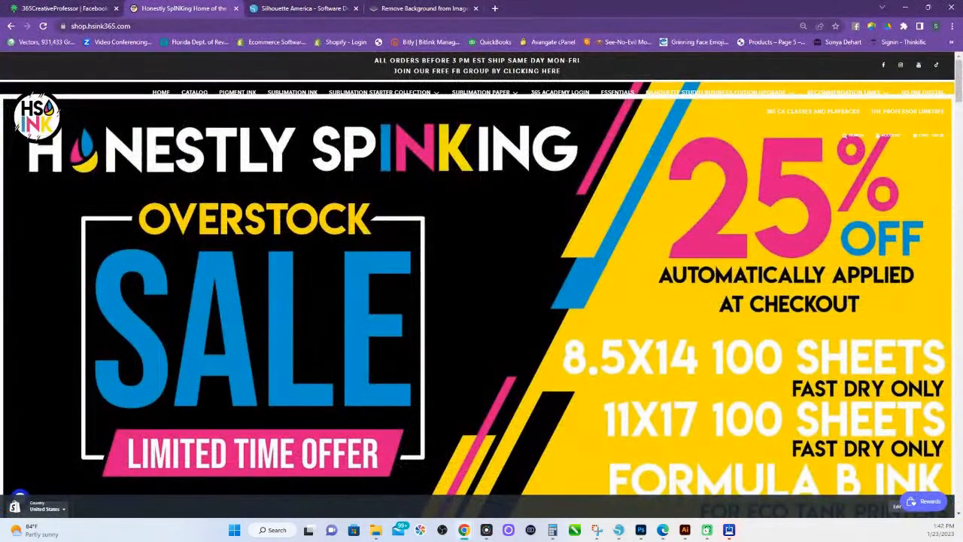